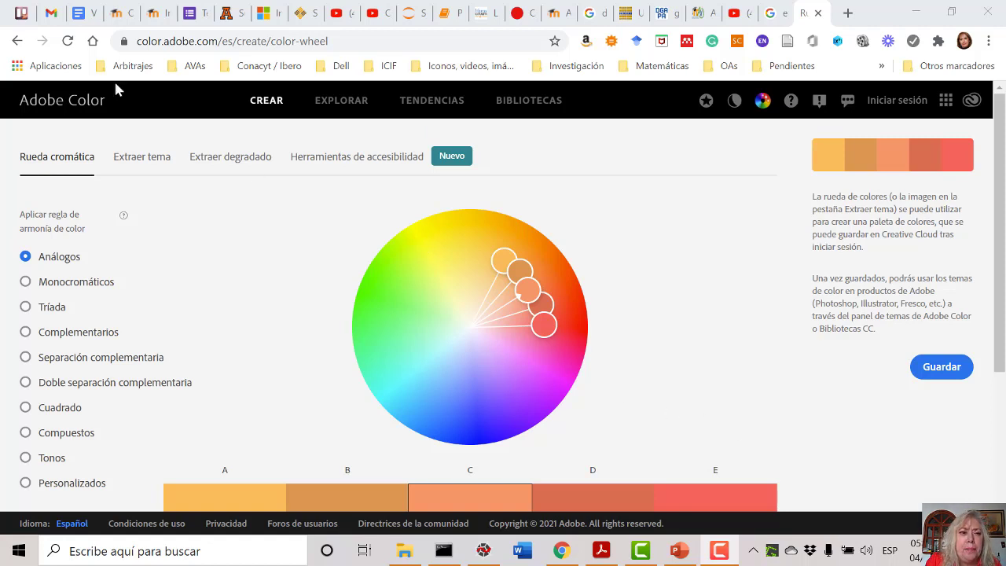
# Rotate the analogous palette to cyan-green swatches #63FAFD, #59E3BE, #6EFAAE, #59E370 and #79FD63.
pyautogui.moveTo(138, 41); pyautogui.dragTo(221, 45)
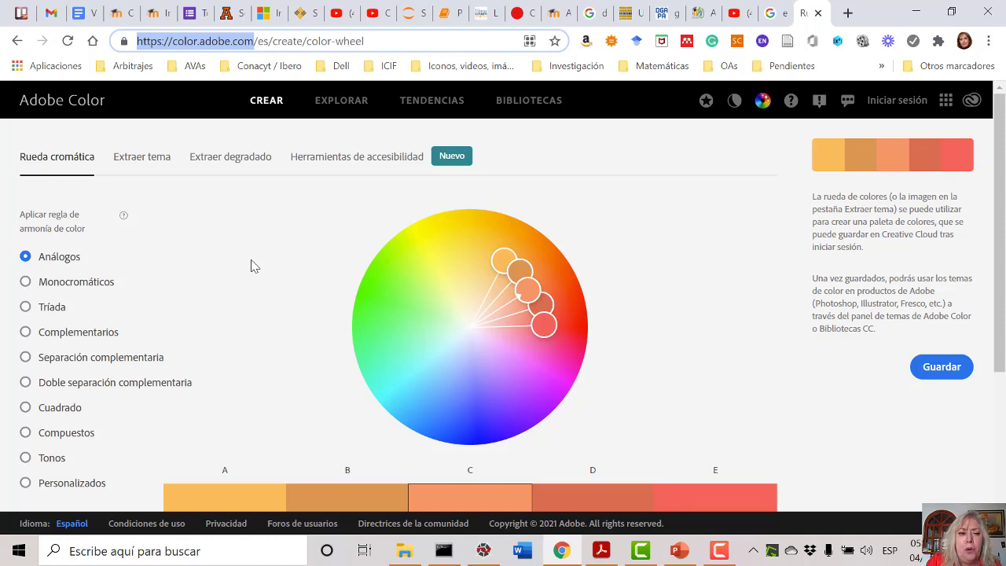
pyautogui.scroll(-1, 263, 314)
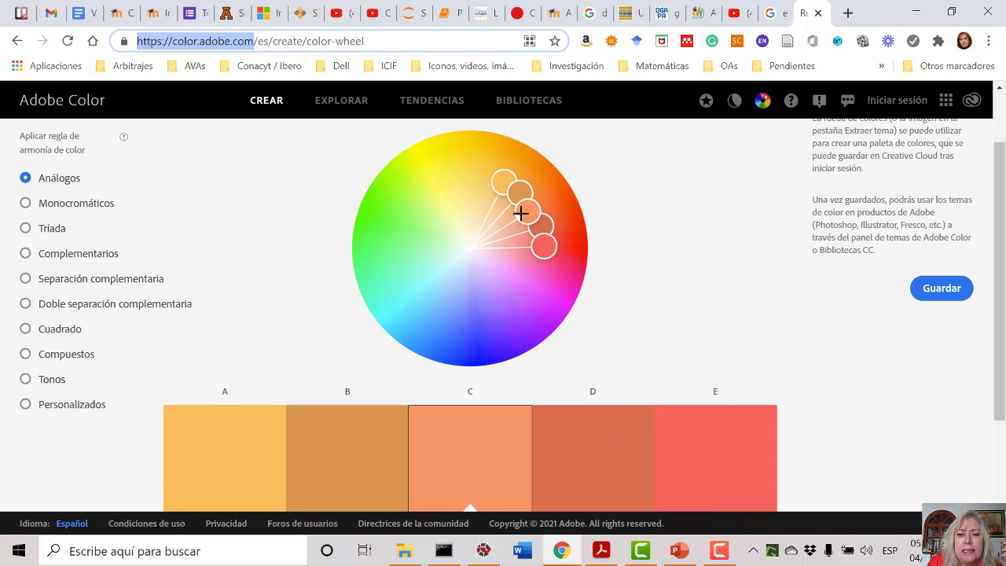
pyautogui.moveTo(530, 209)
pyautogui.mouseDown()
pyautogui.moveTo(535, 276)
pyautogui.moveTo(513, 306)
pyautogui.moveTo(441, 317)
pyautogui.moveTo(407, 254)
pyautogui.mouseUp()
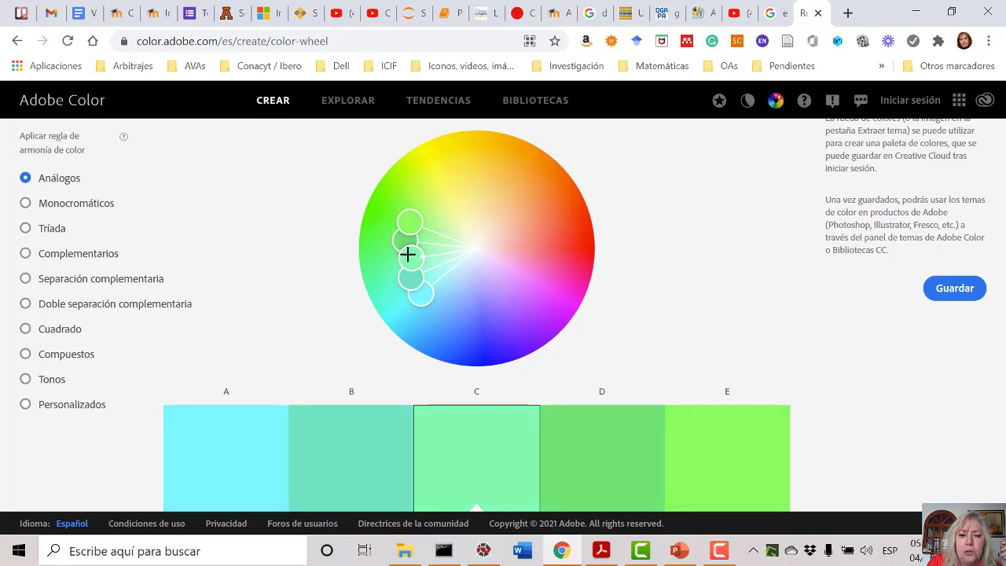
pyautogui.scroll(-1, 453, 416)
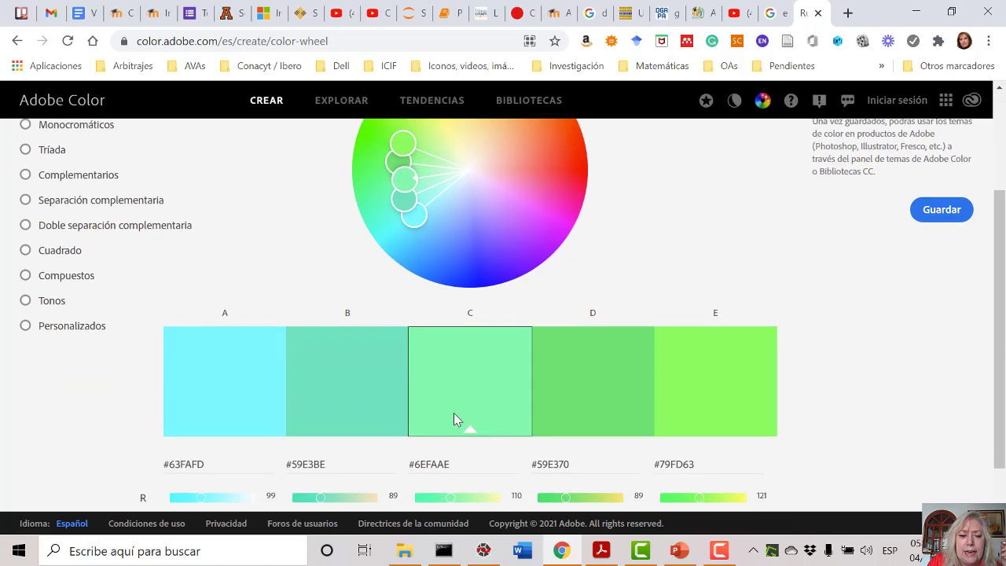
pyautogui.scroll(1, 447, 401)
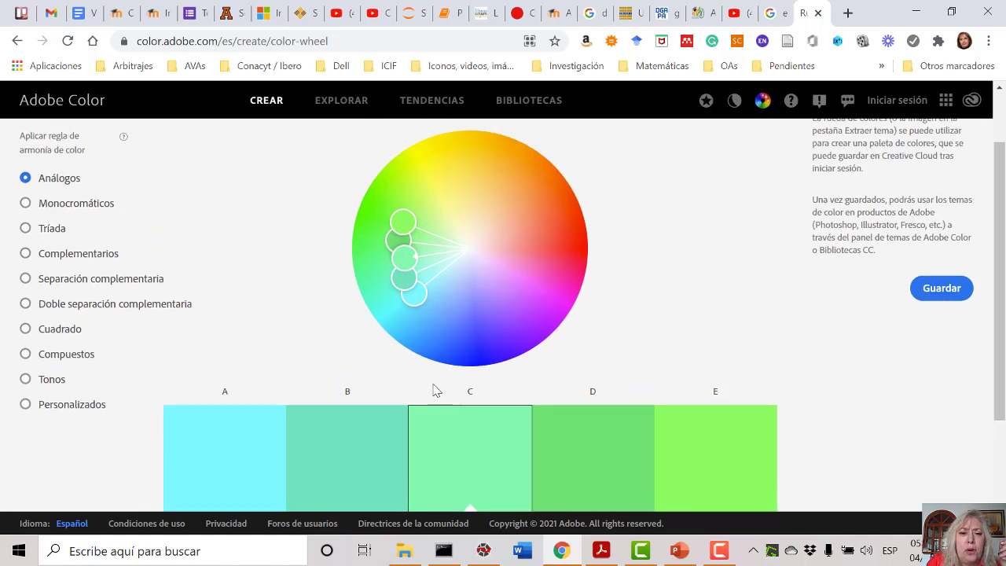
# Try a monochromatic harmony, then rotate a triad to olive, blue, lime, coral and rust-brown.
pyautogui.click(26, 203)
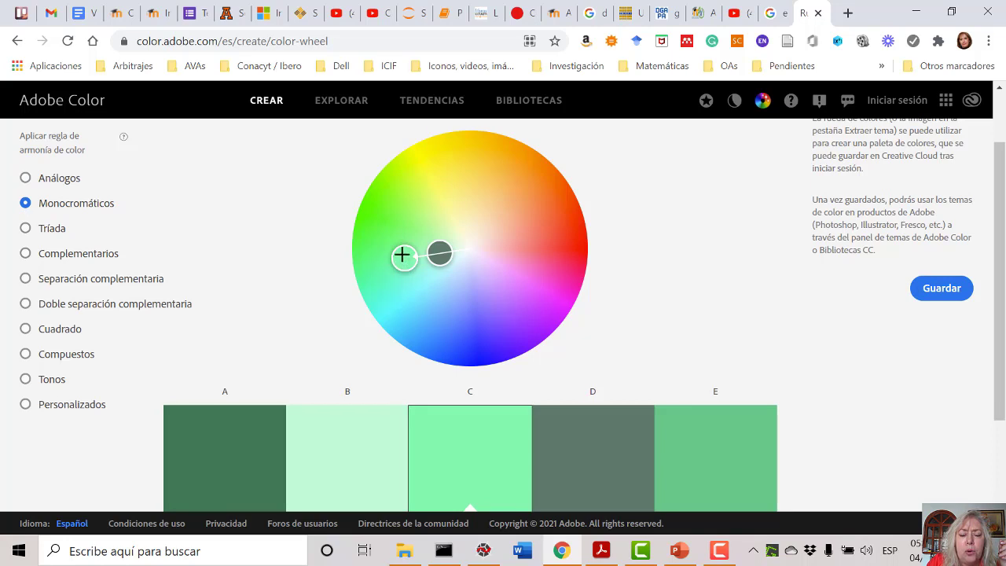
pyautogui.moveTo(402, 254)
pyautogui.mouseDown()
pyautogui.moveTo(402, 200)
pyautogui.moveTo(437, 173)
pyautogui.moveTo(484, 159)
pyautogui.moveTo(486, 206)
pyautogui.moveTo(498, 185)
pyautogui.mouseUp()
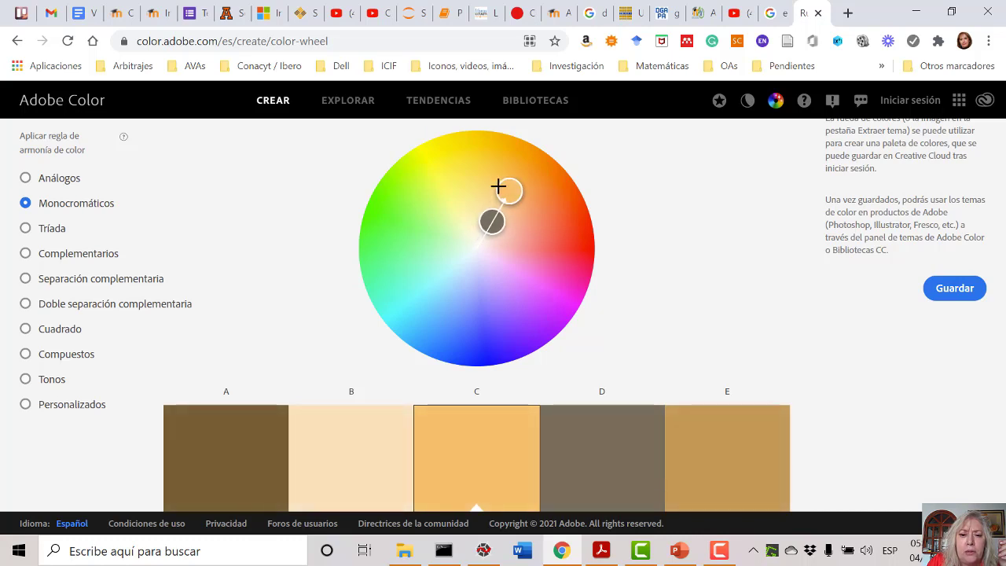
pyautogui.moveTo(498, 186)
pyautogui.mouseDown()
pyautogui.moveTo(548, 253)
pyautogui.moveTo(553, 290)
pyautogui.mouseUp()
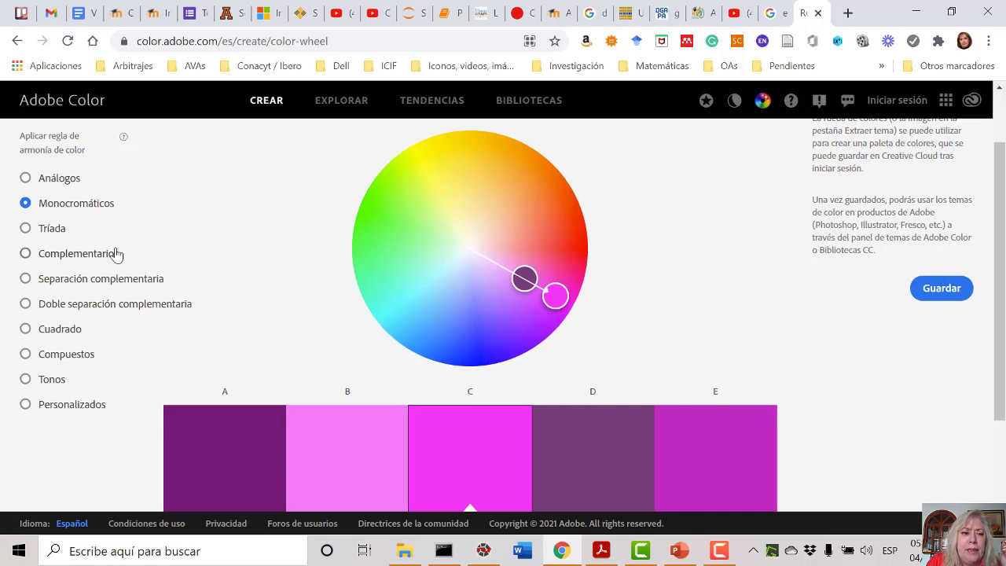
pyautogui.click(65, 236)
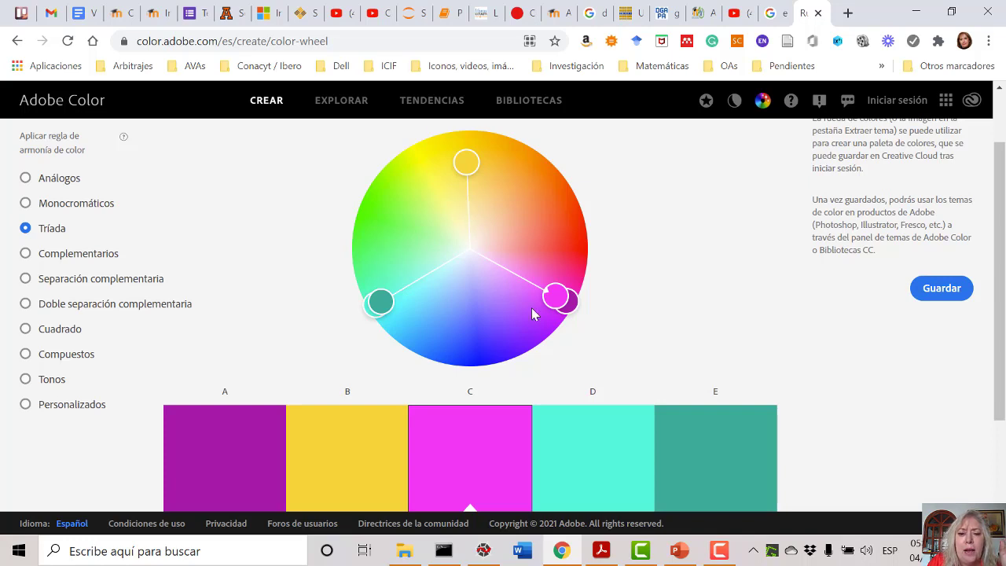
pyautogui.moveTo(550, 294)
pyautogui.mouseDown()
pyautogui.moveTo(561, 214)
pyautogui.moveTo(417, 199)
pyautogui.mouseUp()
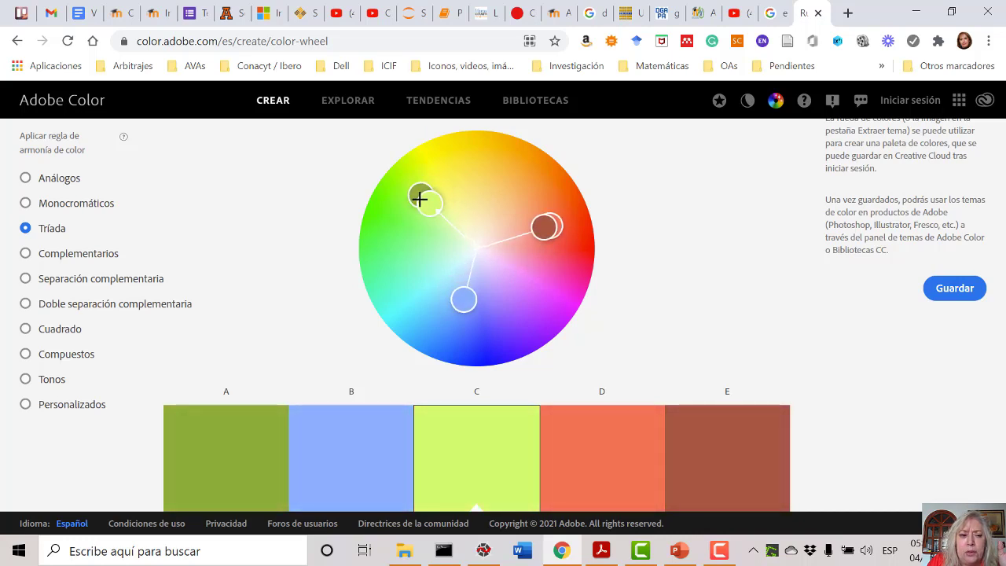
# Try complementary and split-complementary rules, ending on a yellow-lime double split complementary palette.
pyautogui.click(53, 253)
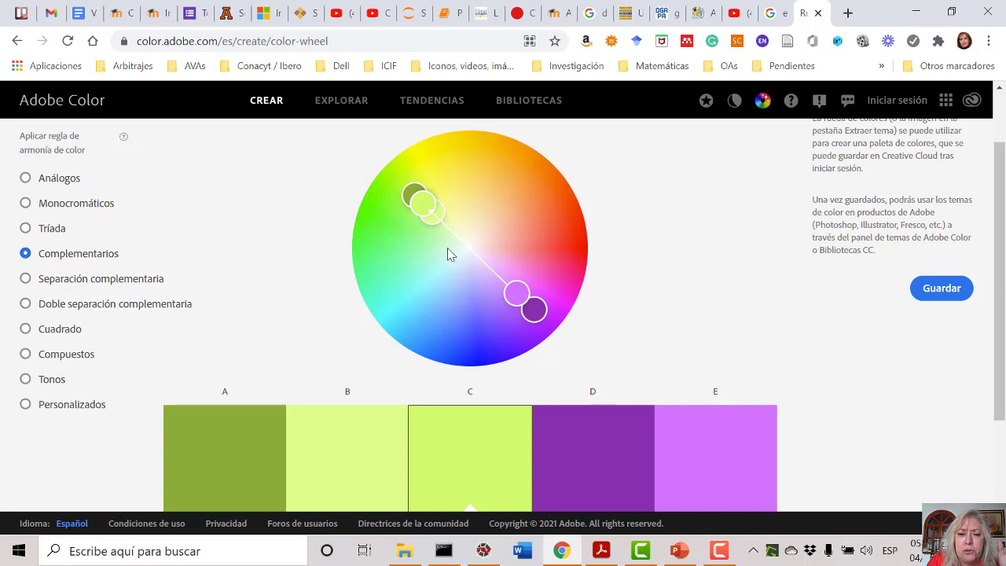
pyautogui.moveTo(425, 206)
pyautogui.mouseDown()
pyautogui.moveTo(453, 190)
pyautogui.moveTo(400, 239)
pyautogui.moveTo(400, 269)
pyautogui.mouseUp()
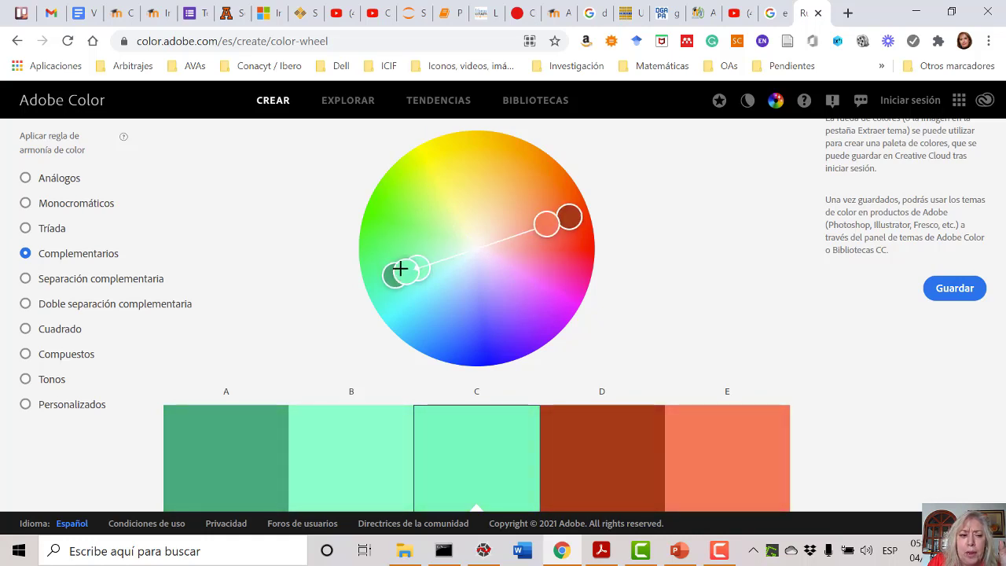
pyautogui.click(26, 280)
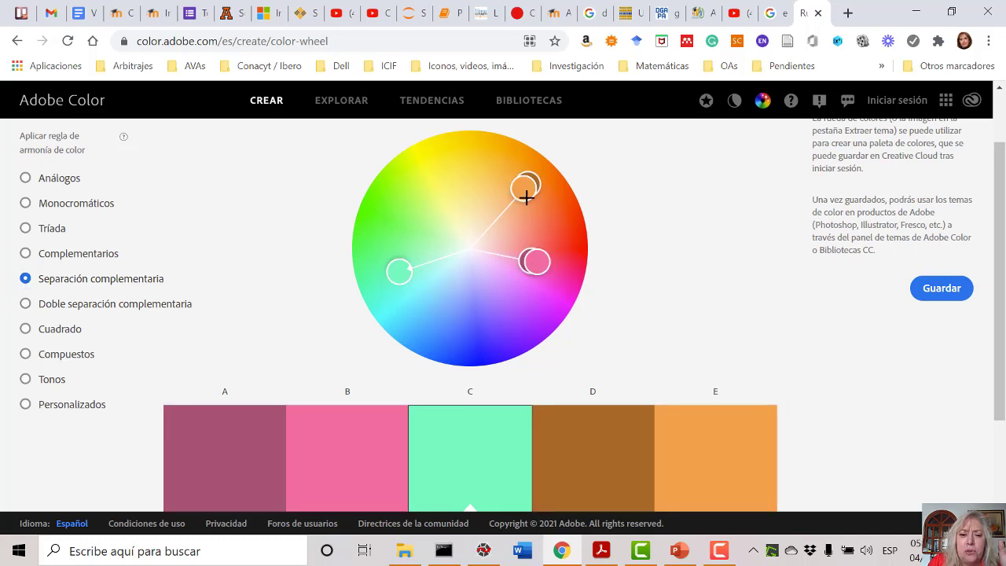
pyautogui.moveTo(400, 270)
pyautogui.mouseDown()
pyautogui.moveTo(395, 217)
pyautogui.moveTo(455, 192)
pyautogui.moveTo(420, 185)
pyautogui.moveTo(394, 233)
pyautogui.mouseUp()
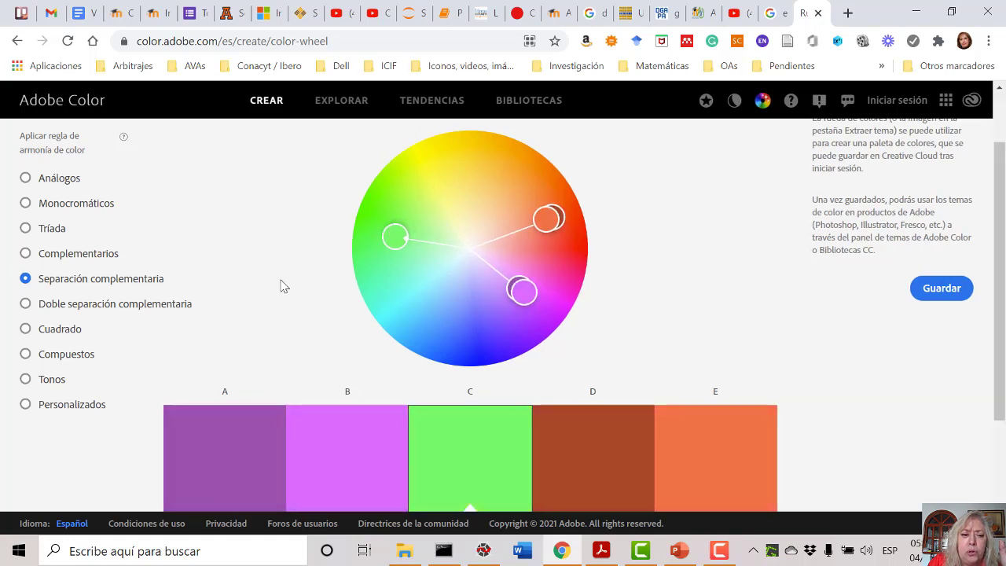
pyautogui.click(25, 304)
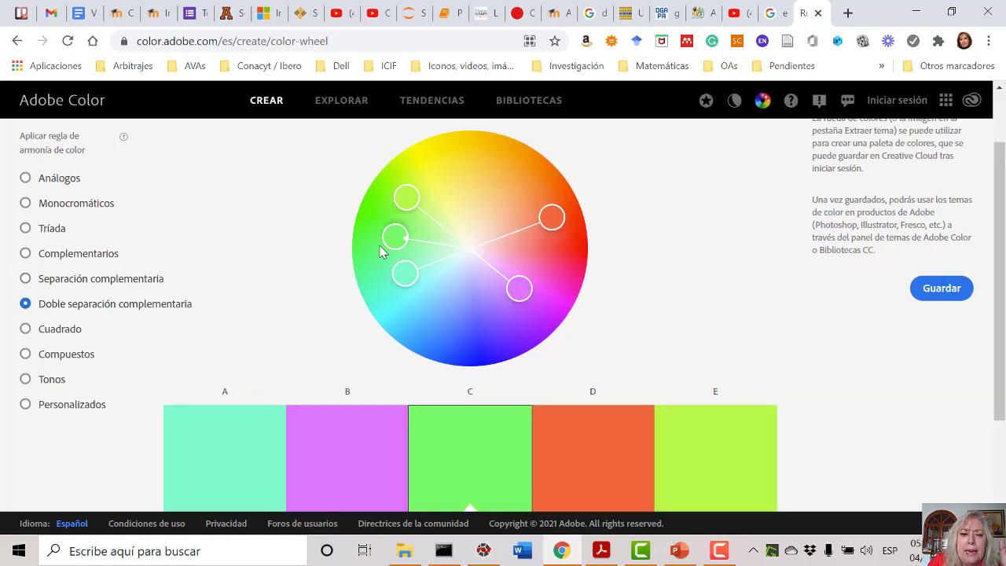
pyautogui.moveTo(388, 239)
pyautogui.mouseDown()
pyautogui.moveTo(413, 190)
pyautogui.moveTo(455, 180)
pyautogui.mouseUp()
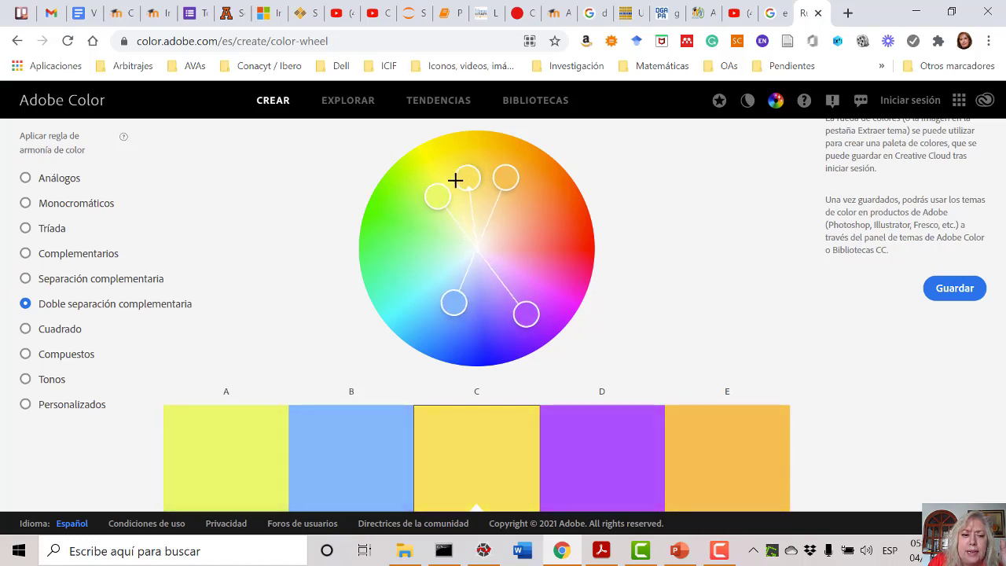
# Try the square, compound and shades harmonies, rotating each one around the wheel.
pyautogui.click(26, 329)
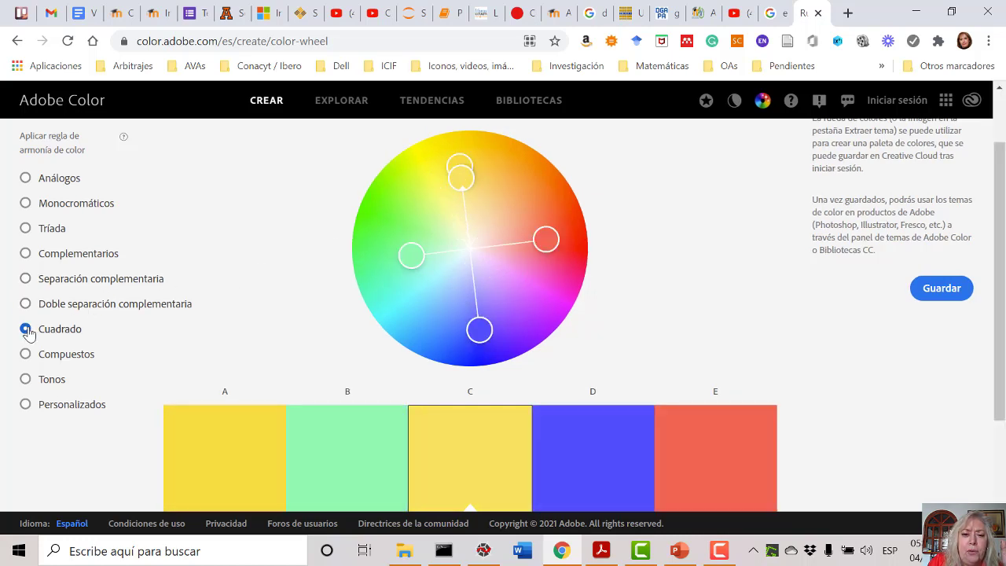
pyautogui.moveTo(464, 181); pyautogui.dragTo(398, 195)
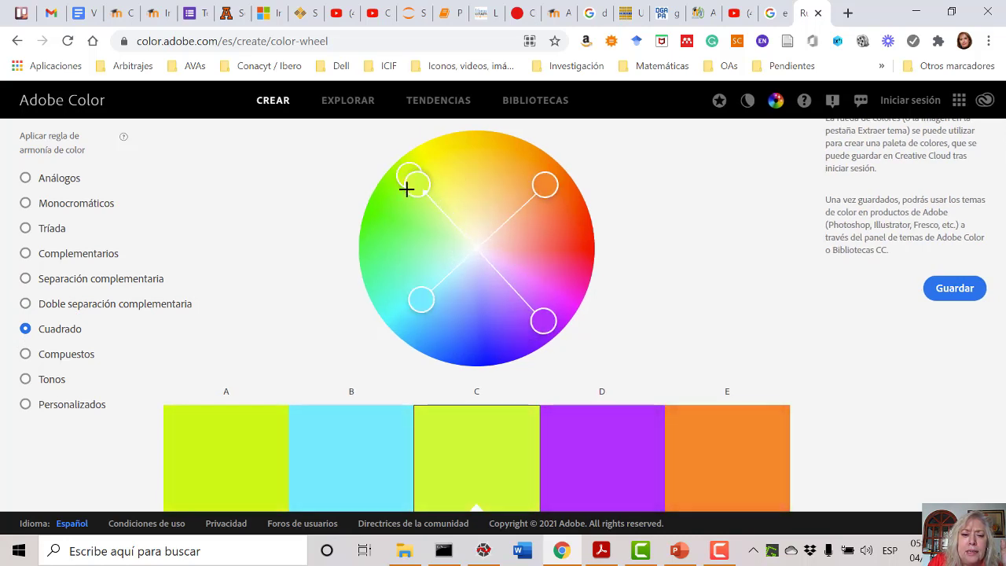
pyautogui.click(43, 358)
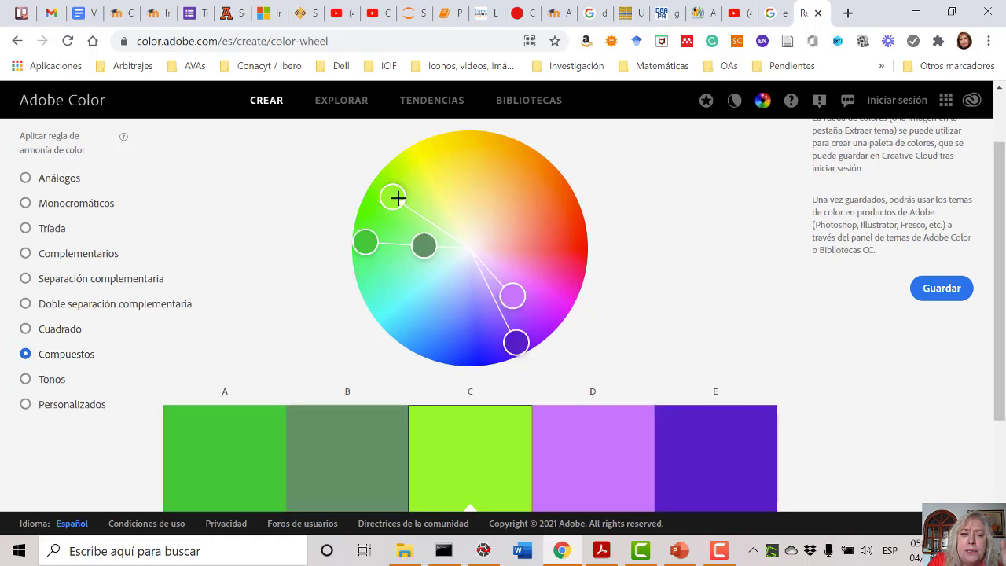
pyautogui.moveTo(397, 197)
pyautogui.mouseDown()
pyautogui.moveTo(510, 170)
pyautogui.moveTo(504, 227)
pyautogui.mouseUp()
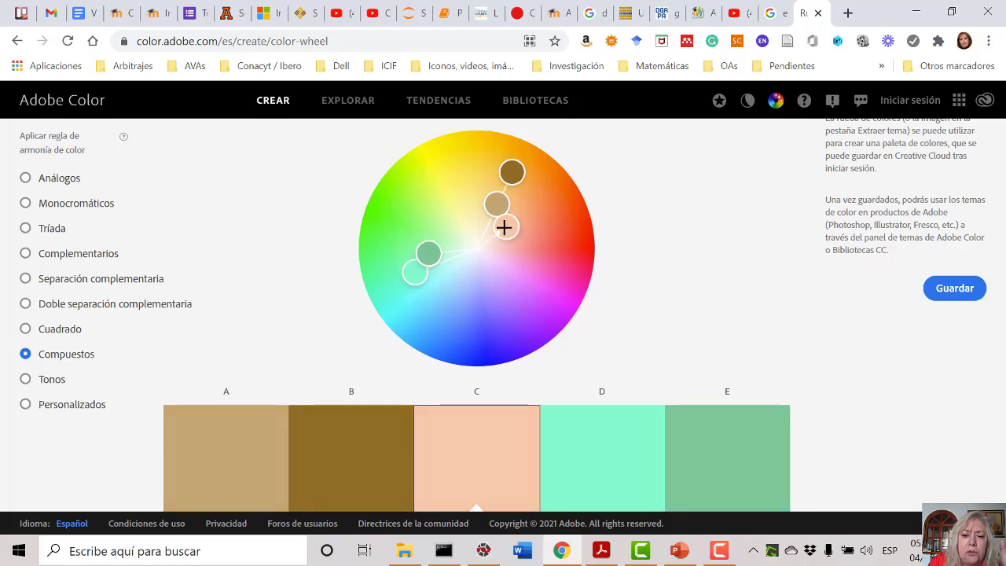
pyautogui.click(57, 384)
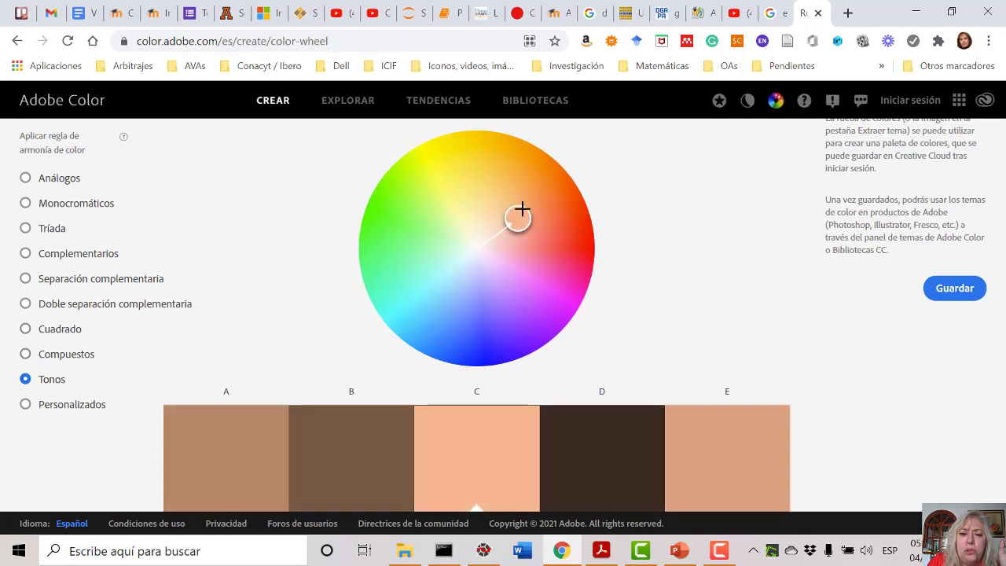
pyautogui.moveTo(500, 226)
pyautogui.mouseDown()
pyautogui.moveTo(532, 200)
pyautogui.moveTo(468, 178)
pyautogui.moveTo(408, 183)
pyautogui.moveTo(380, 223)
pyautogui.mouseUp()
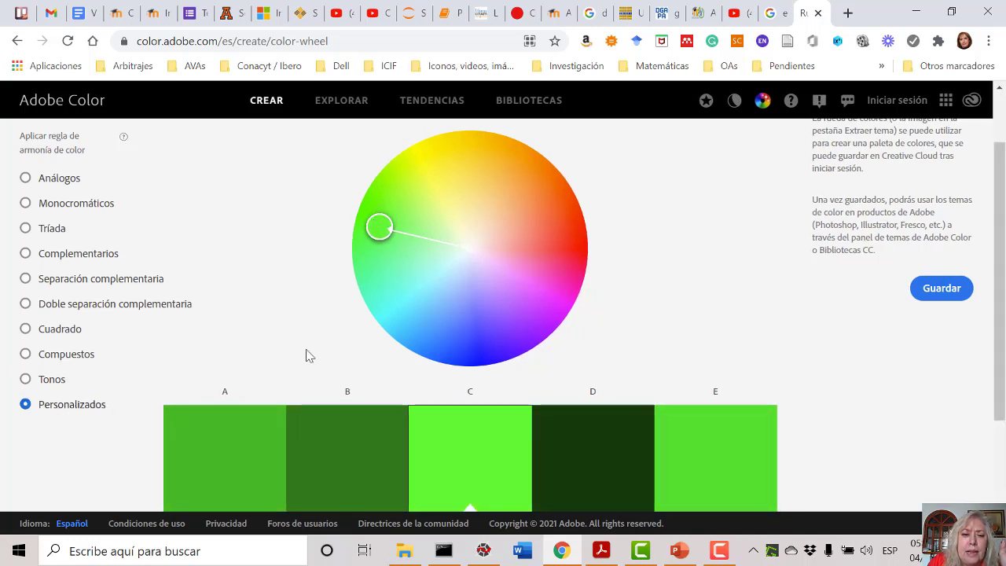
# Recolour swatches by hand: C light blue, E yellow, B purple, A soft green.
pyautogui.moveTo(384, 223); pyautogui.dragTo(440, 286)
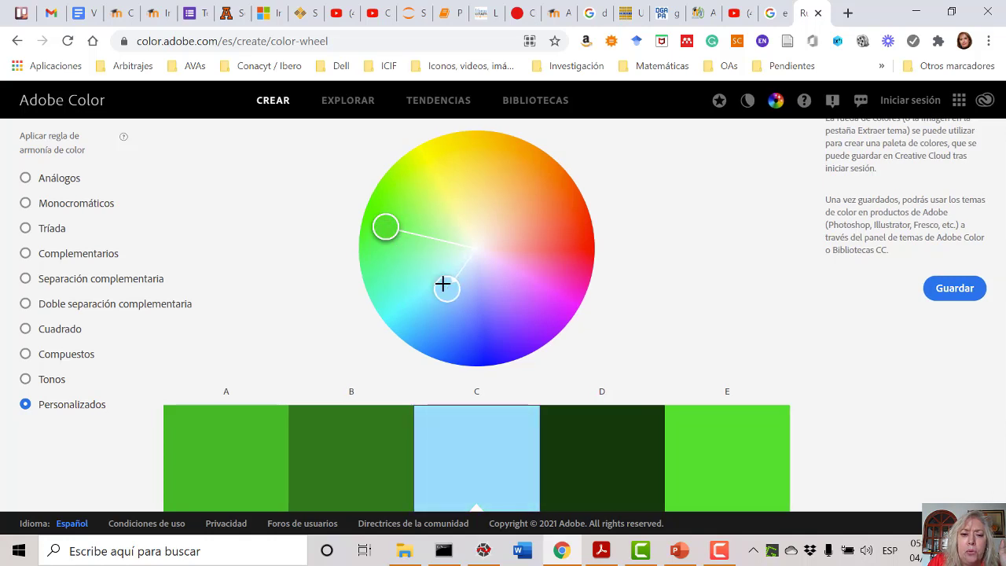
pyautogui.moveTo(379, 226)
pyautogui.mouseDown()
pyautogui.moveTo(471, 191)
pyautogui.moveTo(535, 205)
pyautogui.mouseUp()
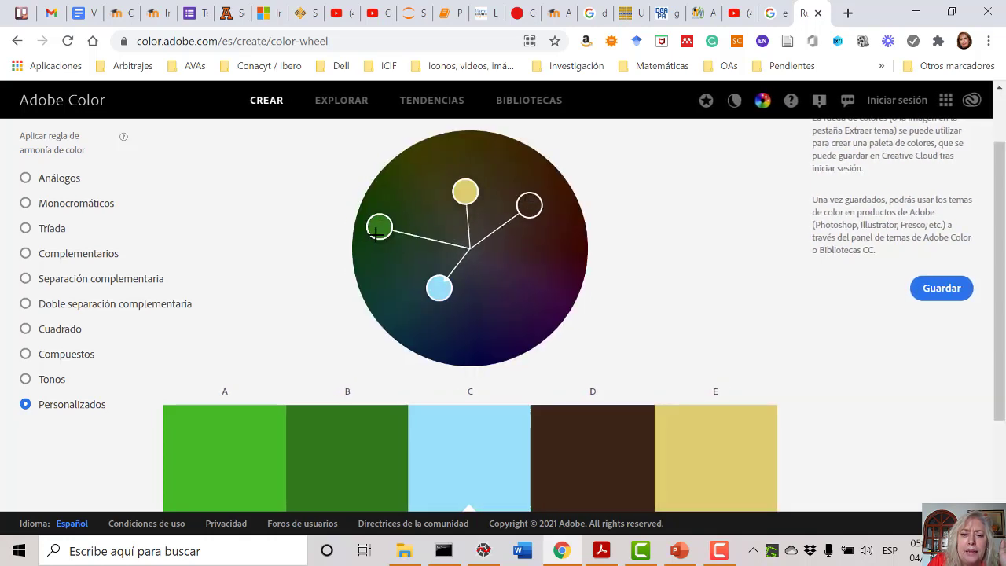
pyautogui.moveTo(374, 228); pyautogui.dragTo(515, 305)
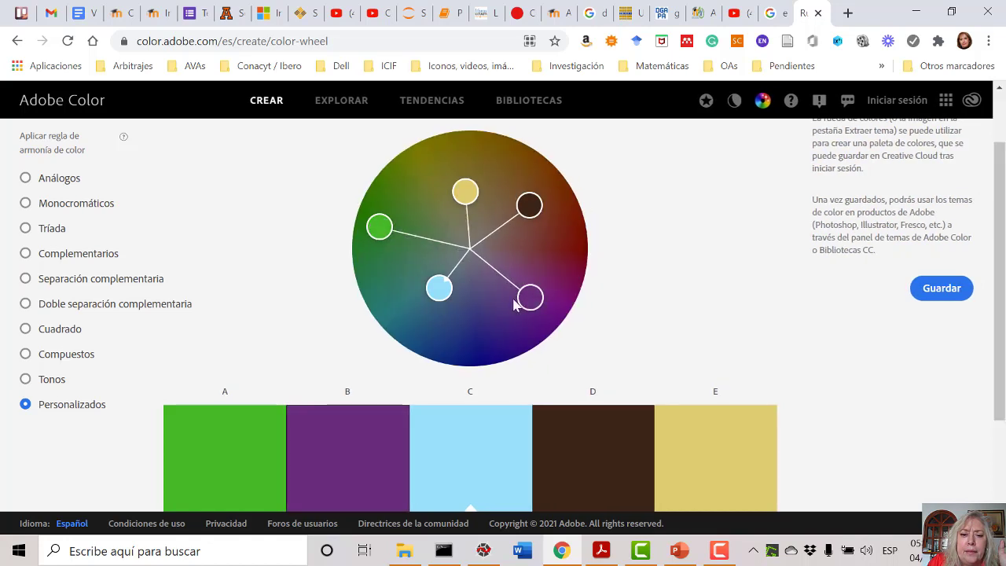
pyautogui.moveTo(380, 228); pyautogui.dragTo(422, 250)
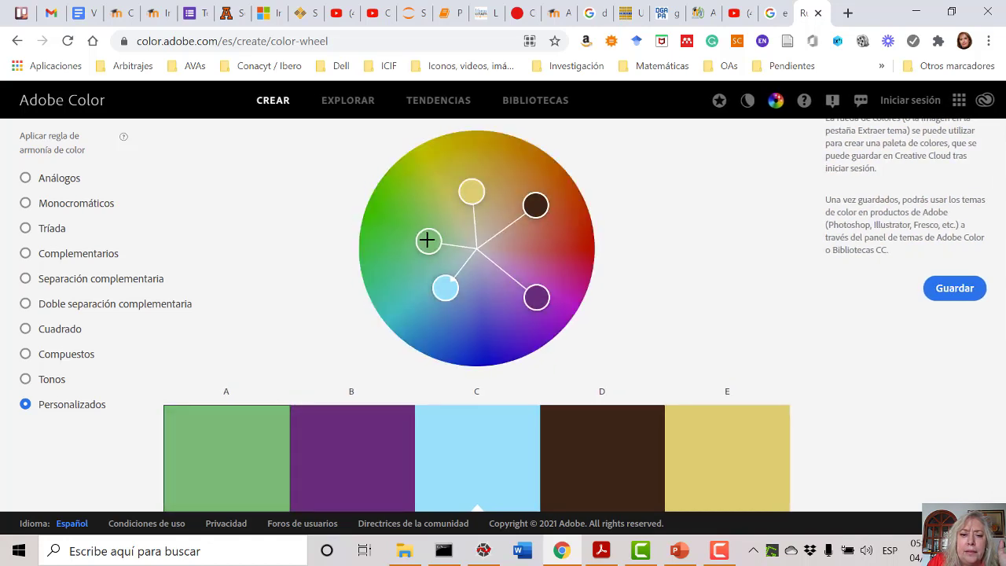
pyautogui.scroll(-1, 642, 318)
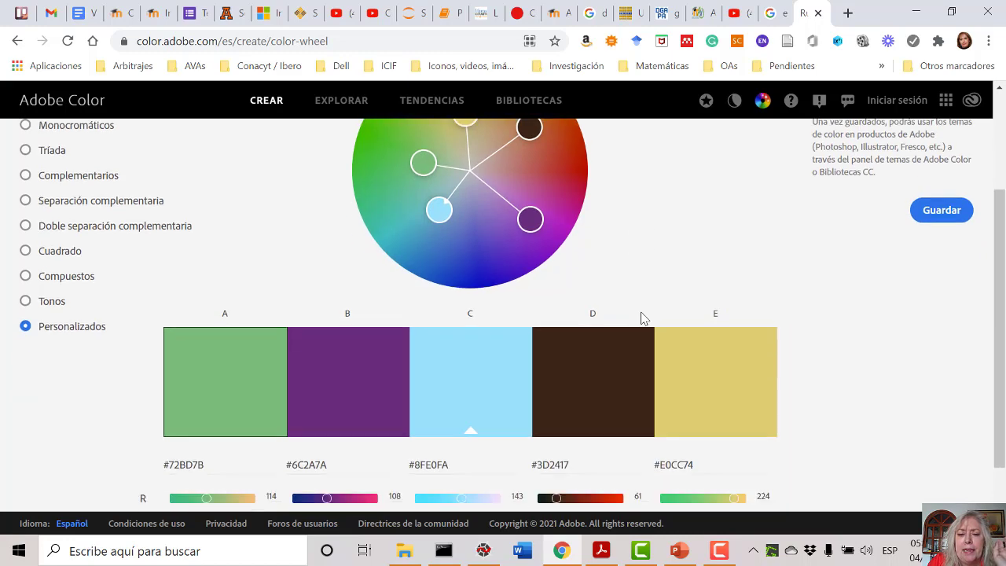
pyautogui.scroll(1, 642, 315)
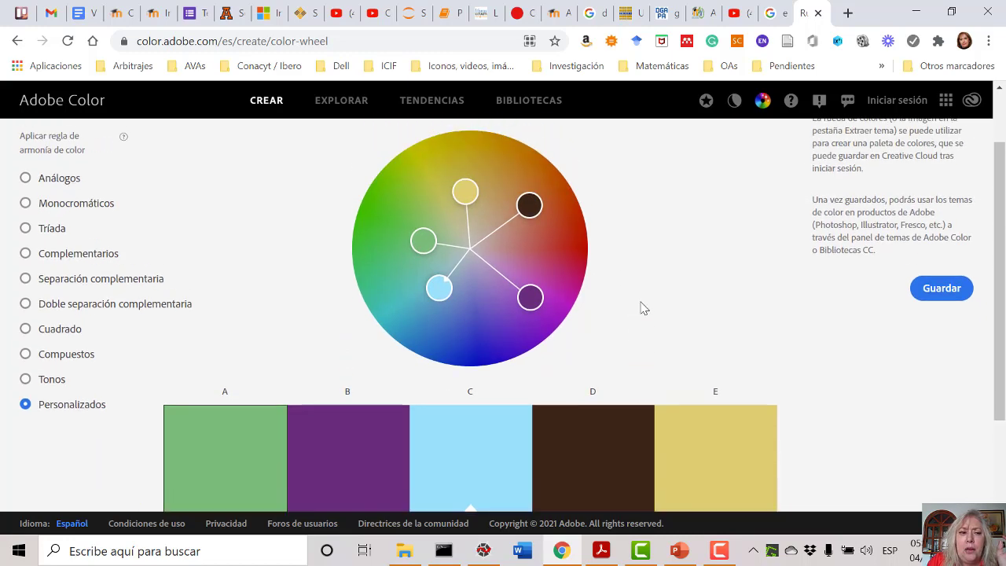
# Apply the analogous harmony and copy swatch A's hex code #839FFD.
pyautogui.click(70, 184)
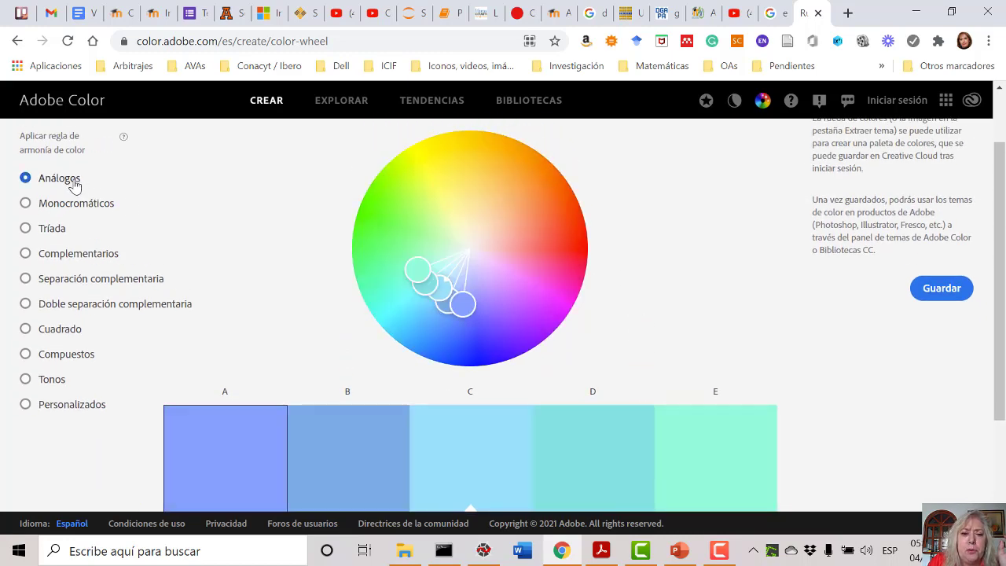
pyautogui.scroll(-1, 695, 303)
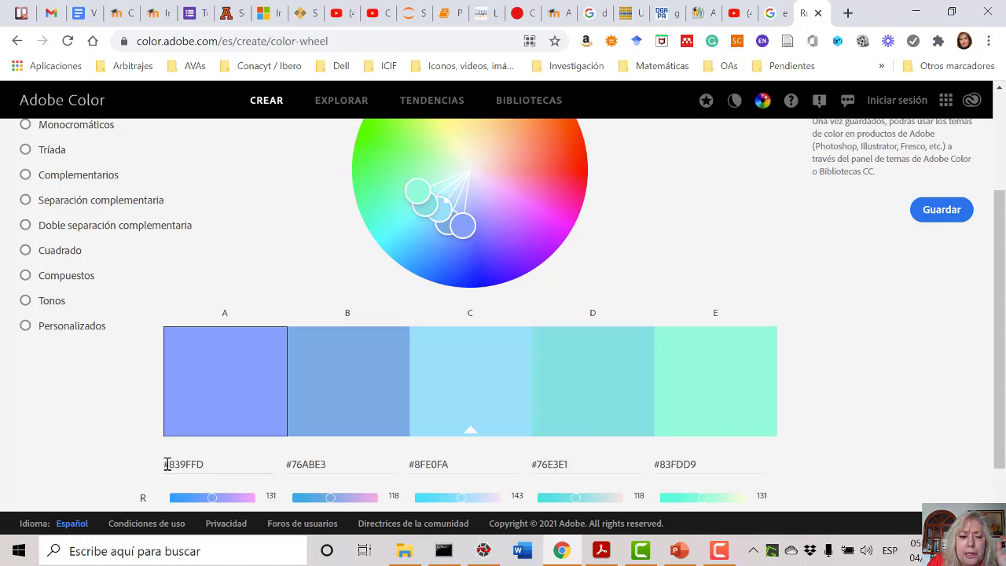
pyautogui.moveTo(167, 464); pyautogui.dragTo(216, 458)
pyautogui.hotkey('ctrl', 'c')
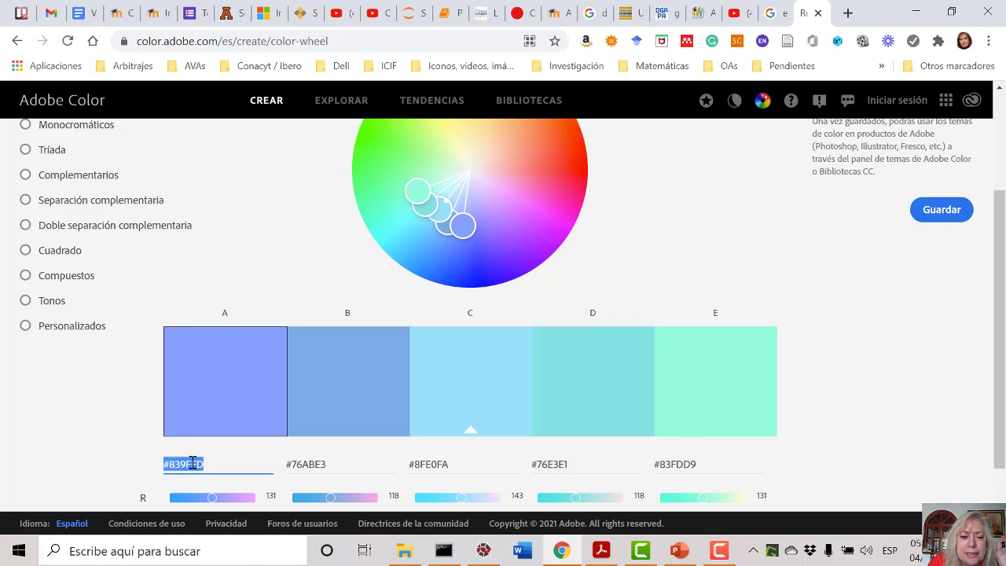
pyautogui.rightClick(192, 462)
pyautogui.click(283, 231)
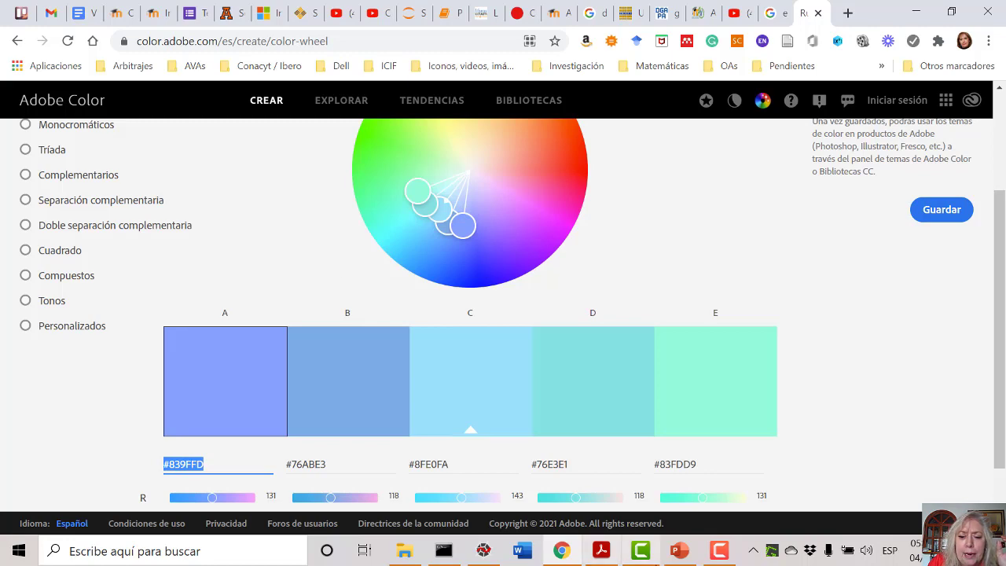
# In PowerPoint, start a new custom theme colour set from Diseño > Variantes > Colores.
pyautogui.click(681, 551)
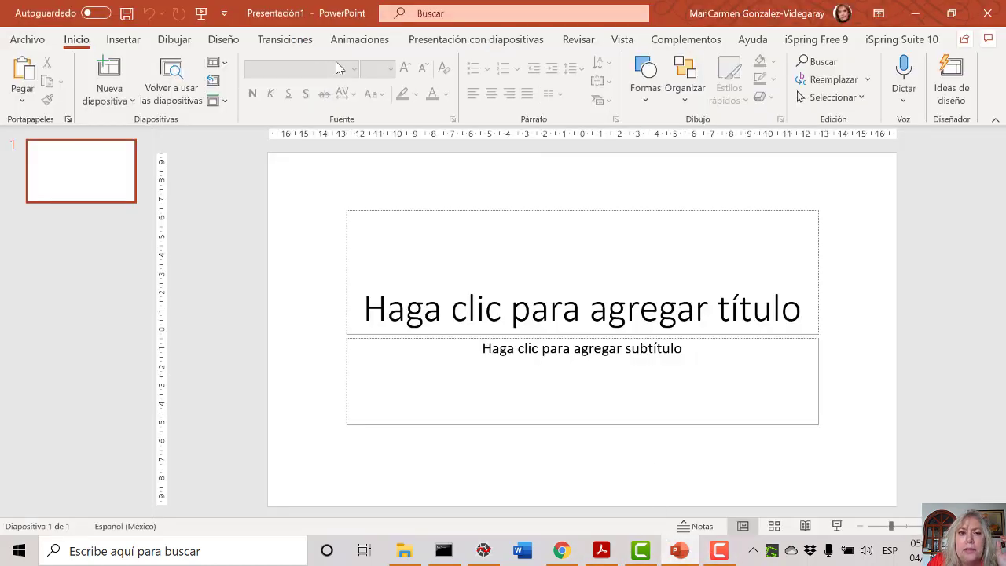
pyautogui.click(218, 40)
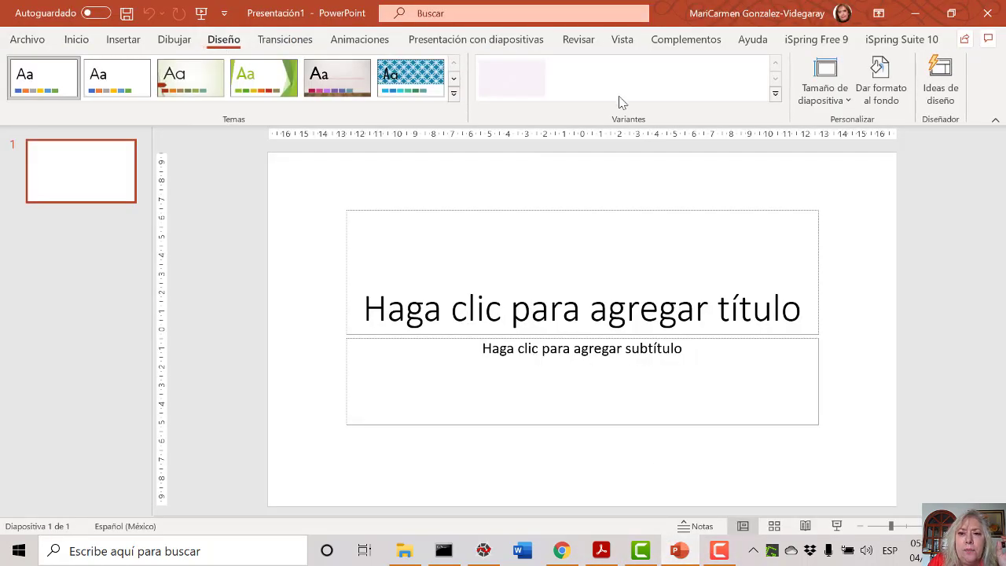
pyautogui.click(775, 94)
pyautogui.moveTo(735, 123)
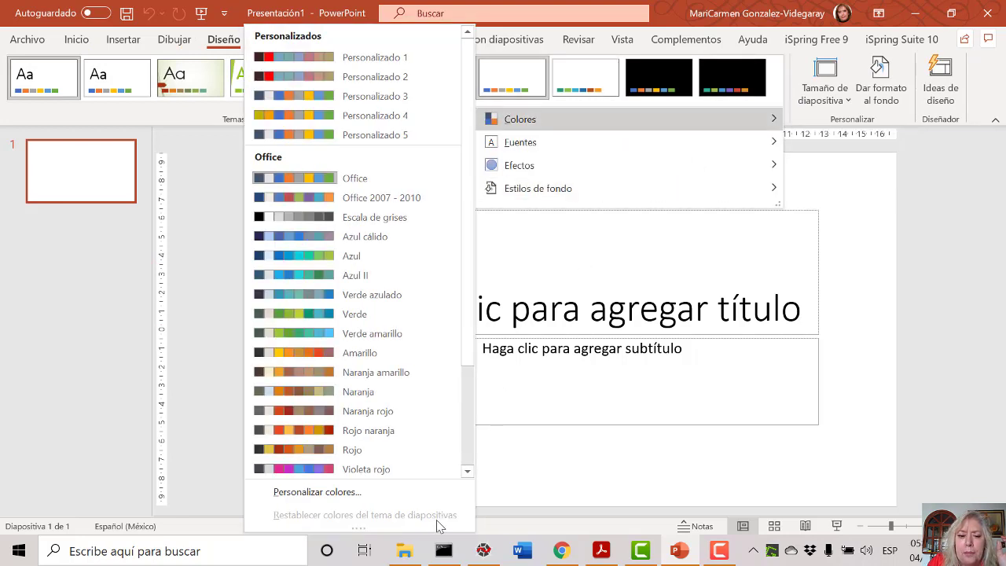
pyautogui.click(379, 498)
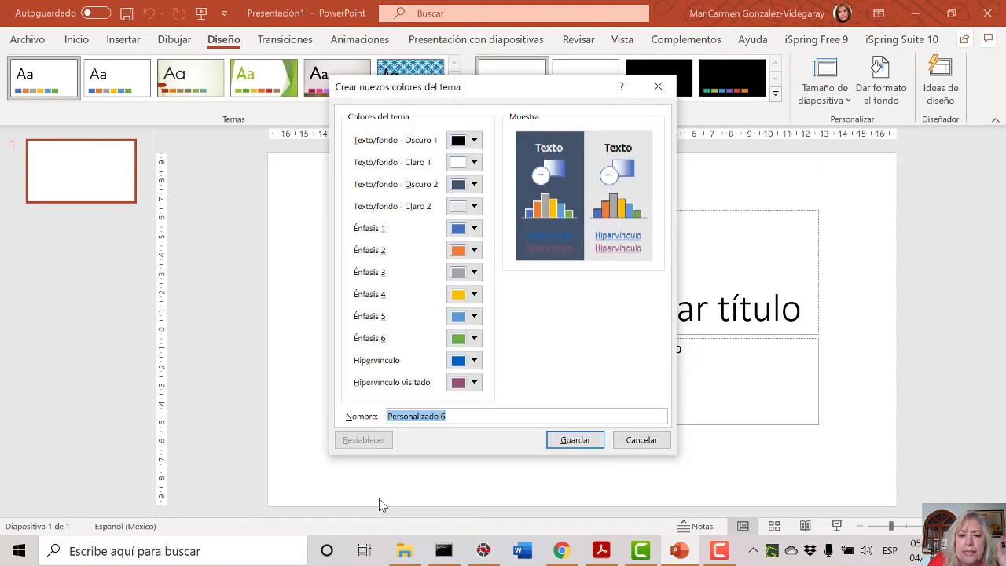
# Set Texto/fondo - Oscuro 1 to the pasted hex colour #839FFD.
pyautogui.click(474, 140)
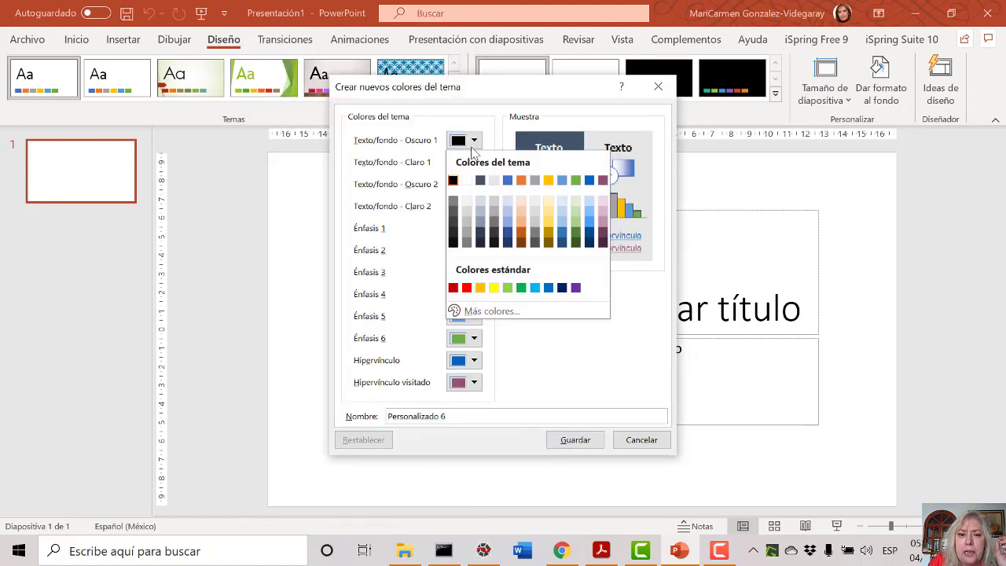
pyautogui.click(500, 311)
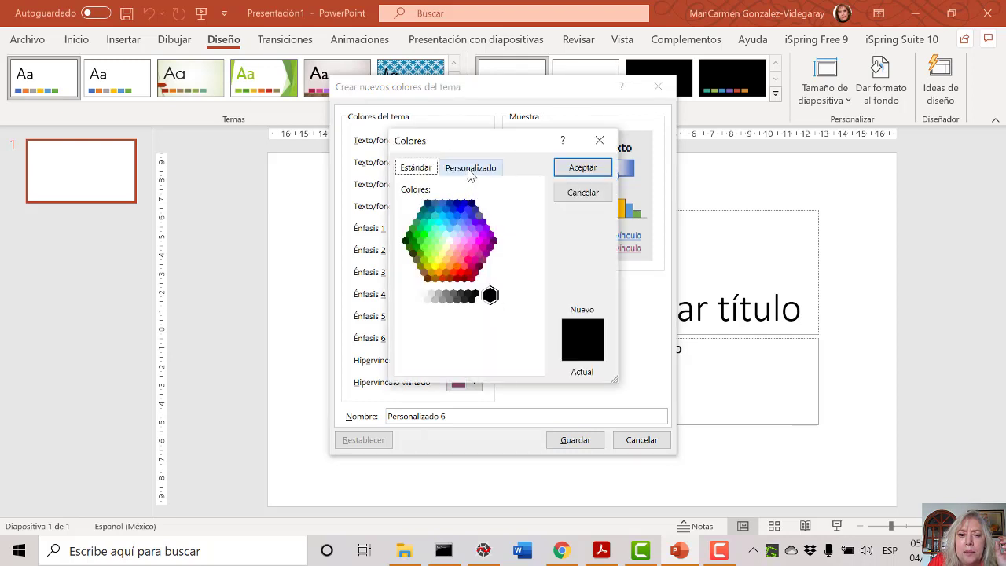
pyautogui.click(469, 169)
pyautogui.doubleClick(505, 360)
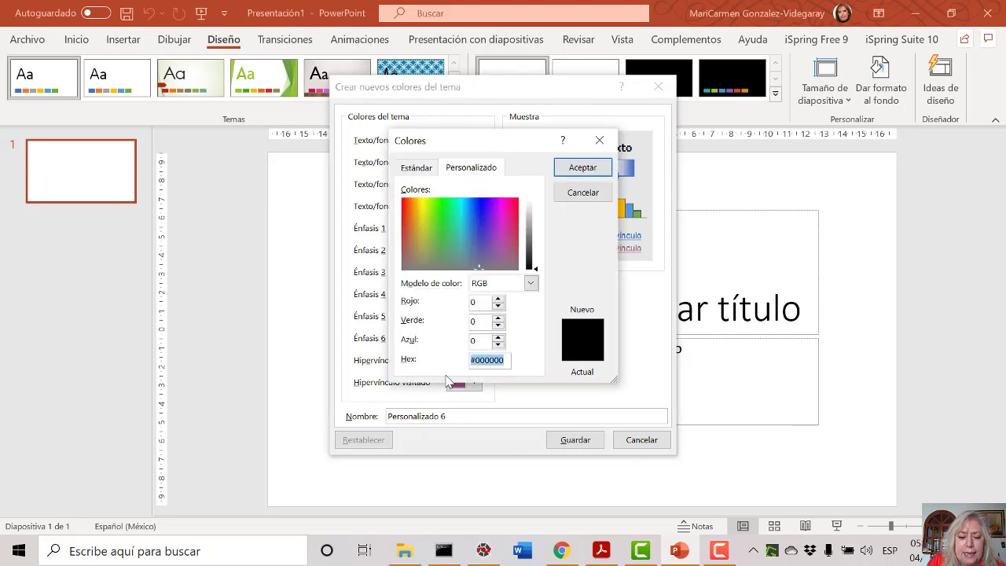
pyautogui.hotkey('ctrl', 'v')
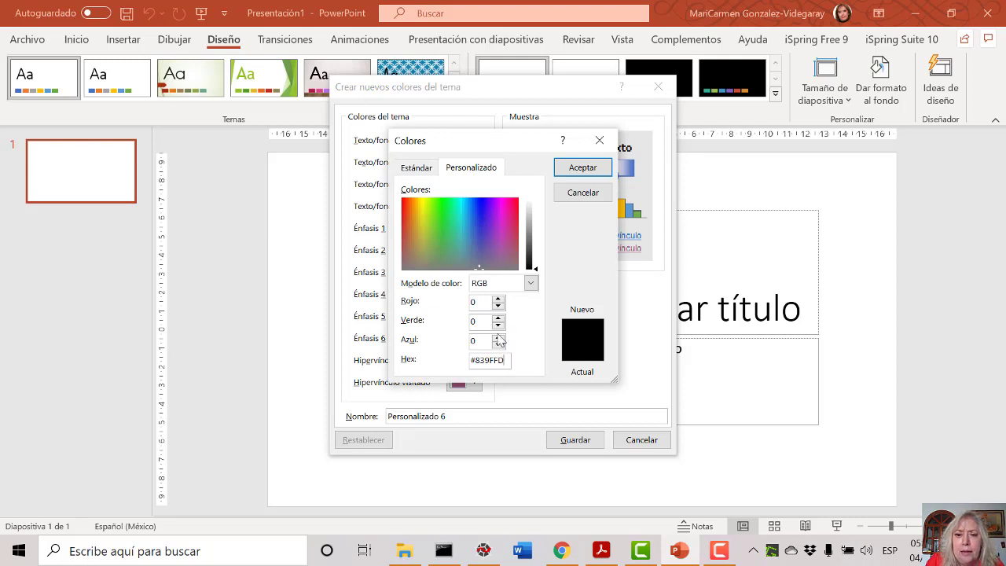
pyautogui.click(595, 166)
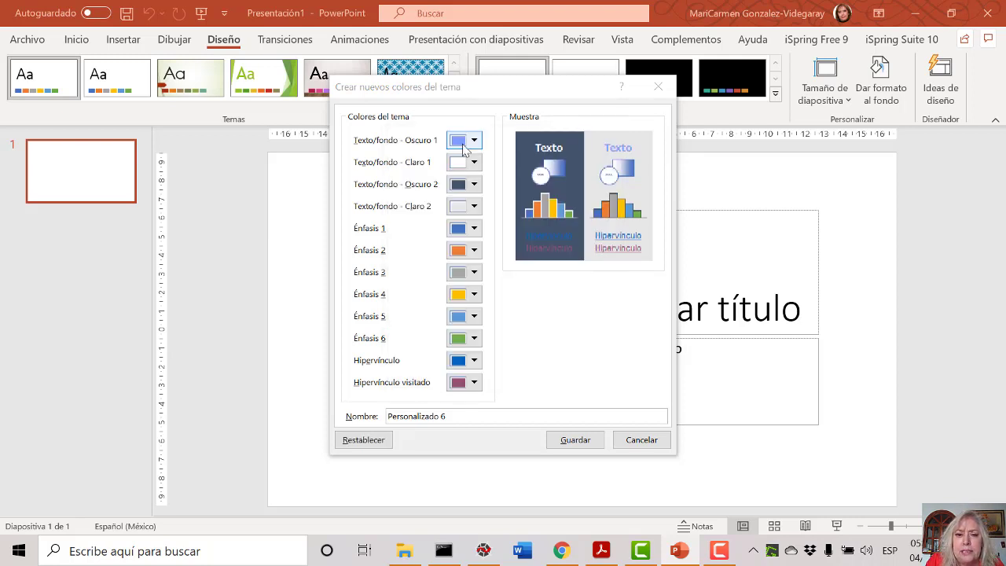
# Copy swatch B's #76ABE3 from Adobe Color and set it as Texto/fondo - Claro 1.
pyautogui.click(565, 551)
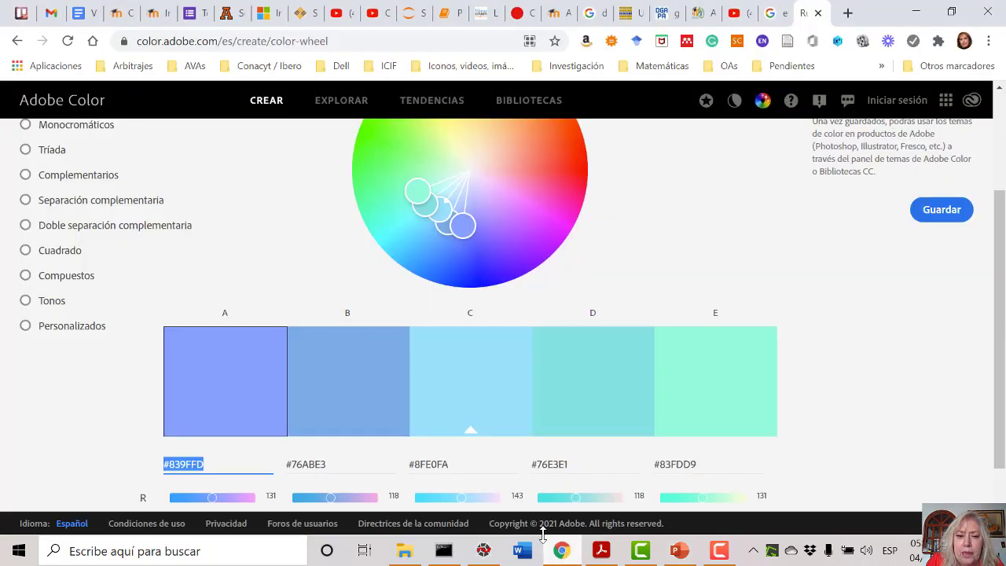
pyautogui.click(339, 467)
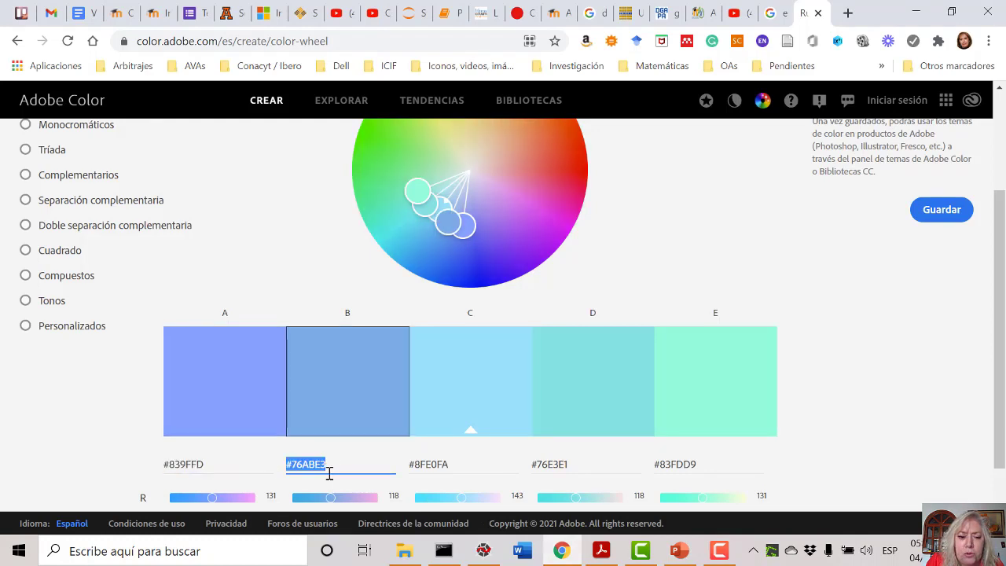
pyautogui.rightClick(306, 463)
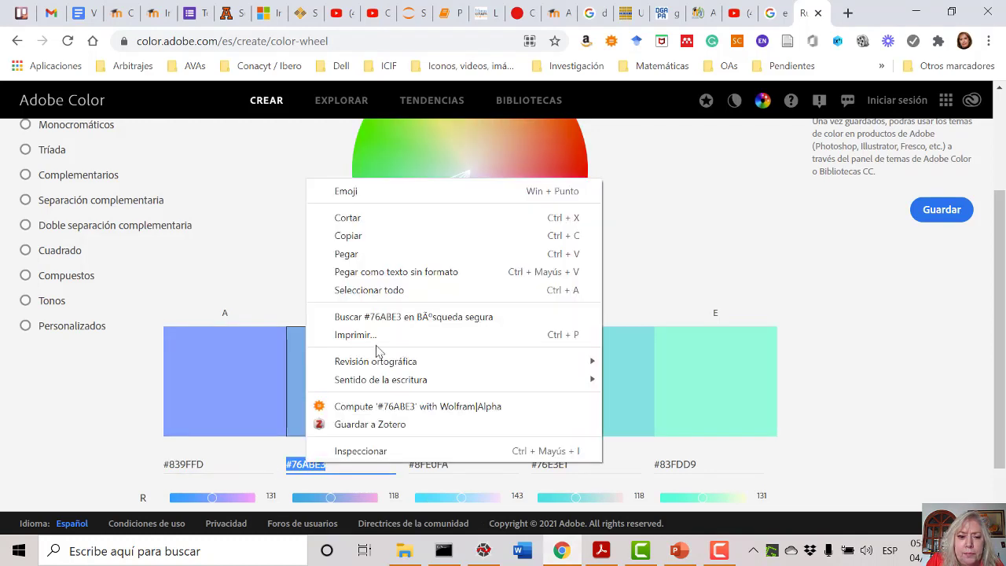
pyautogui.click(368, 233)
pyautogui.click(679, 550)
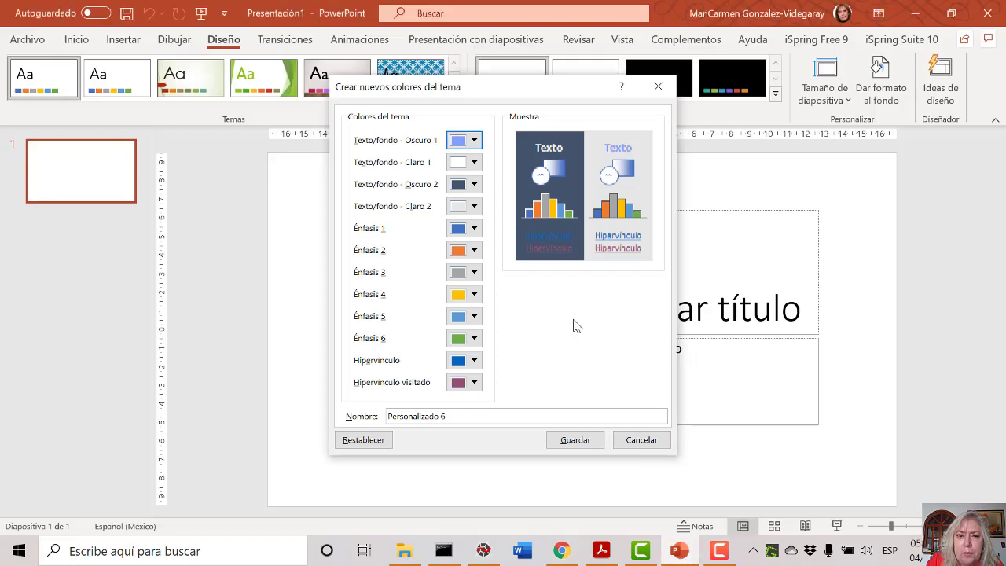
pyautogui.click(474, 162)
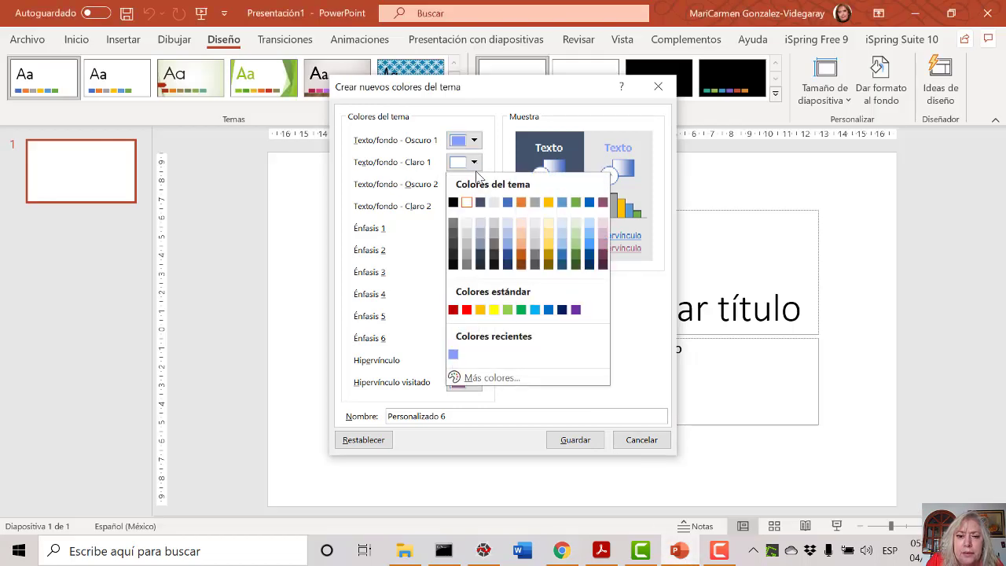
pyautogui.click(517, 377)
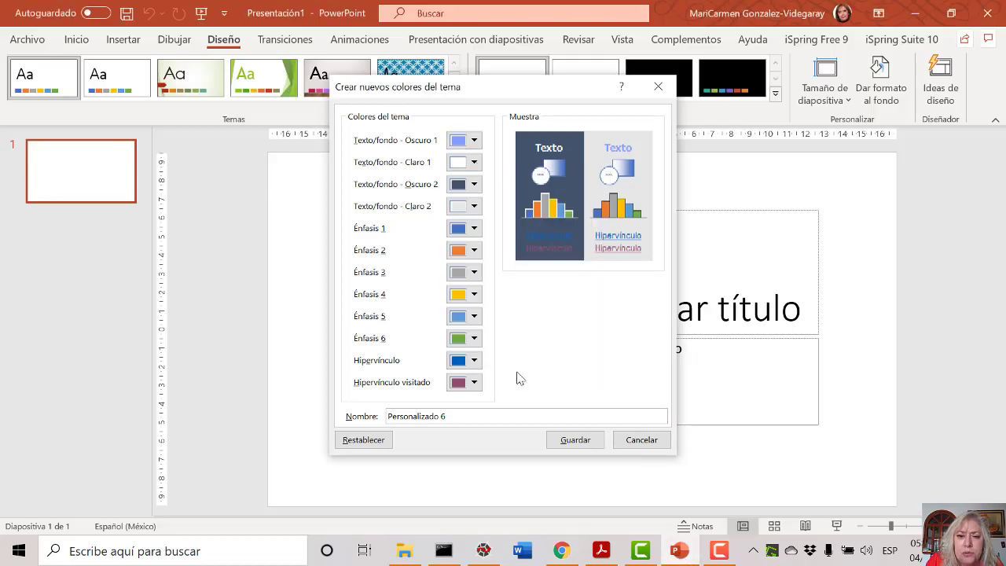
pyautogui.click(482, 171)
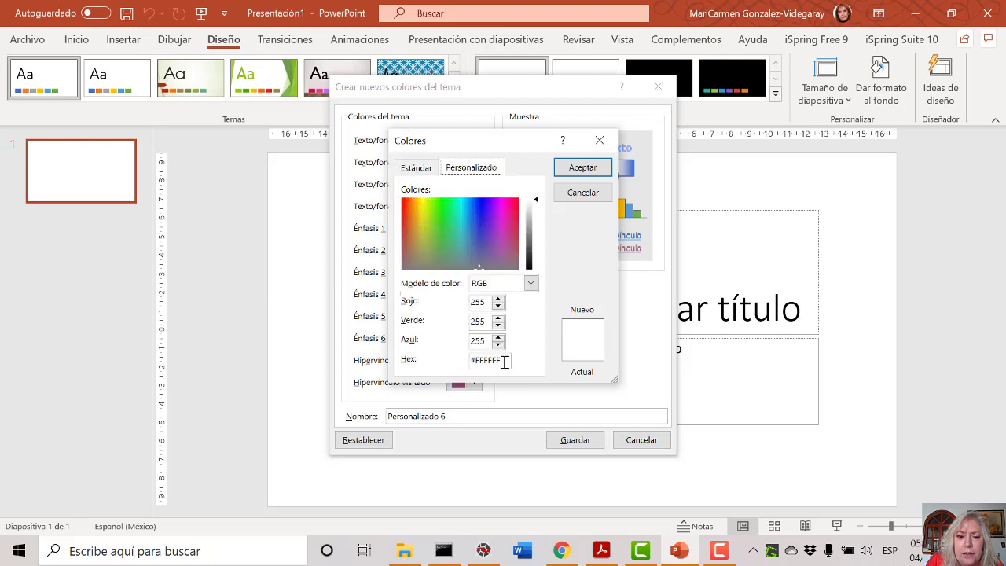
pyautogui.moveTo(505, 361); pyautogui.dragTo(435, 375)
pyautogui.write('#76ABE3')
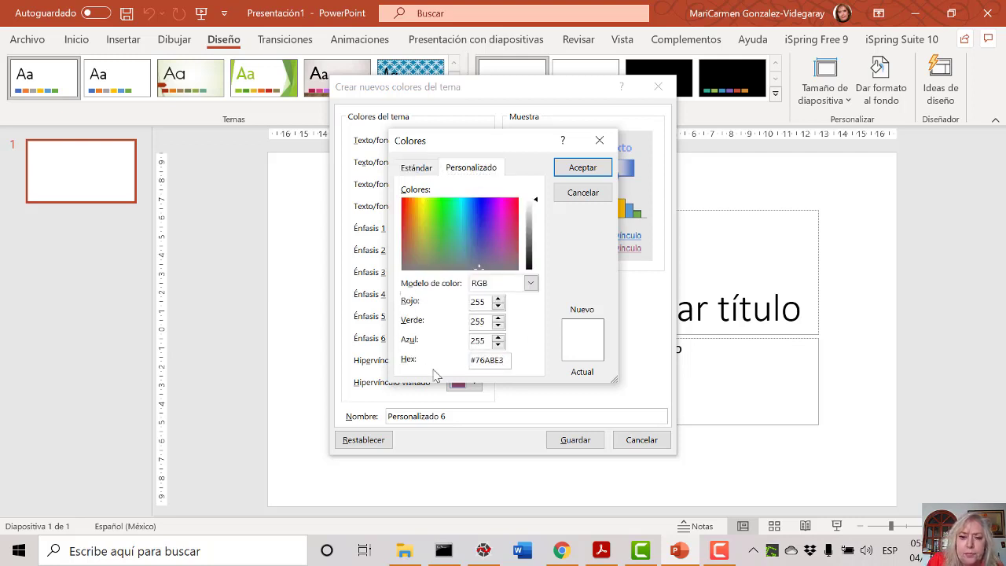
pyautogui.click(583, 167)
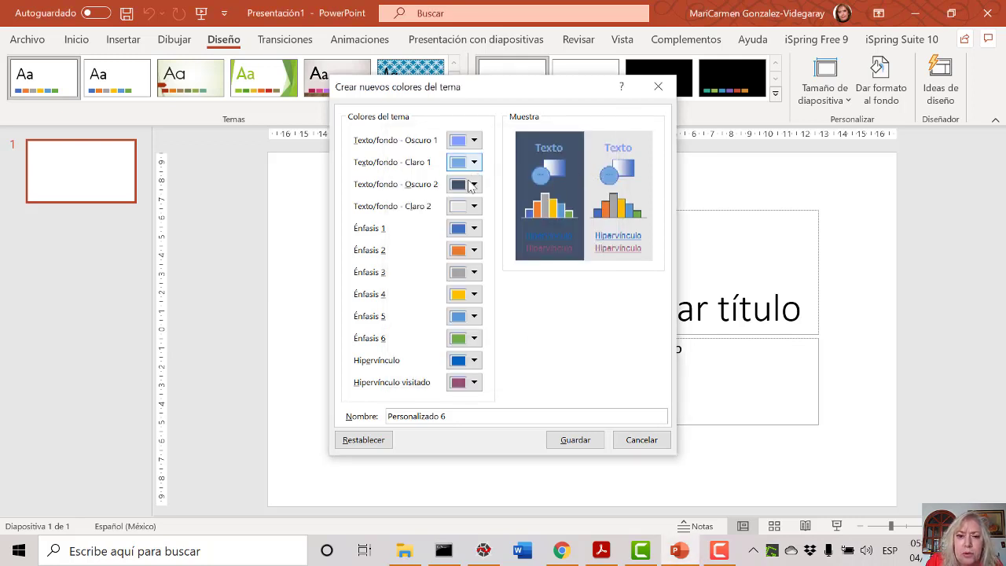
# Open the custom colour picker for Texto/fondo - Oscuro 2.
pyautogui.click(474, 189)
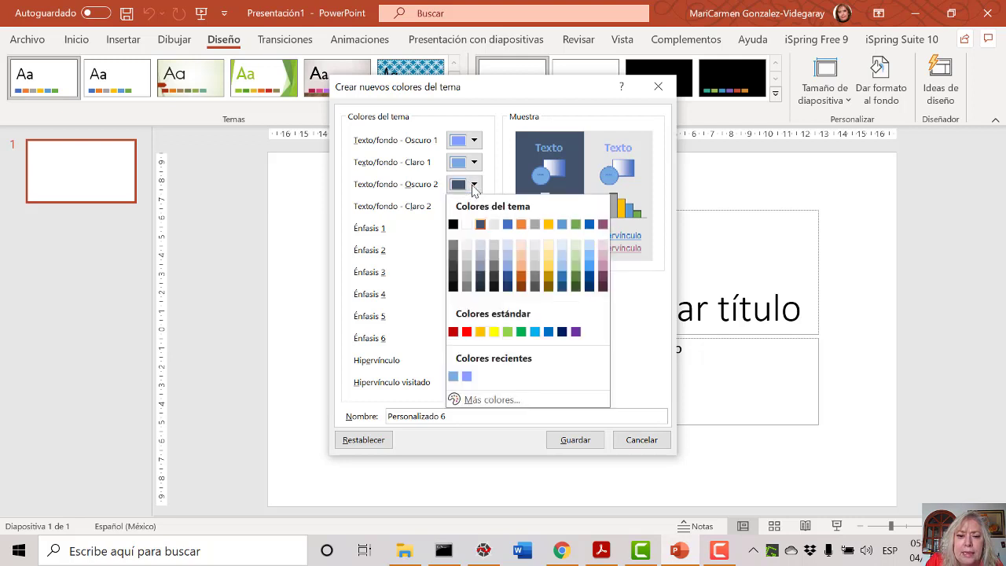
pyautogui.click(480, 413)
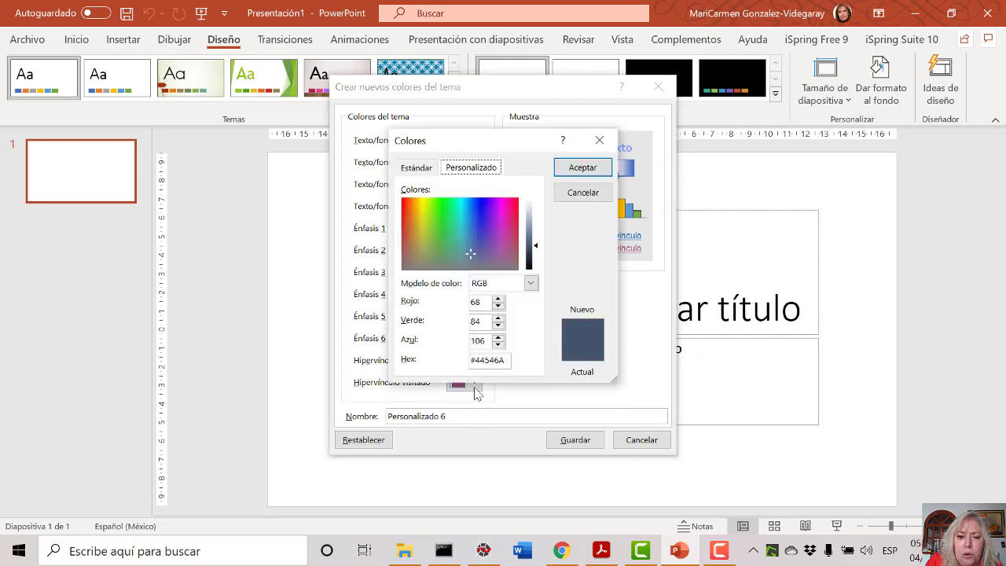
pyautogui.click(561, 550)
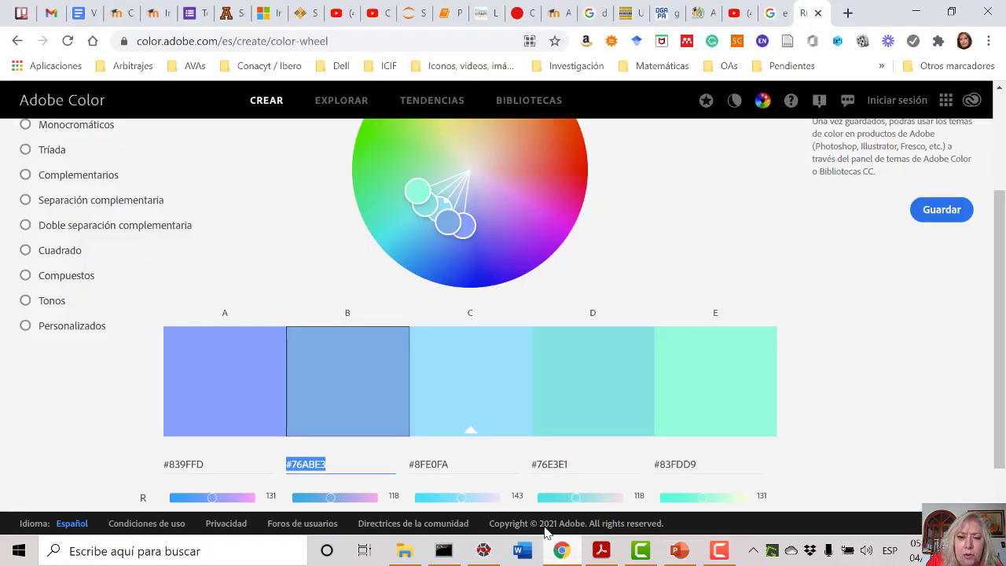
# Copy swatch C's #8FE0FA and set it as Texto/fondo - Oscuro 2.
pyautogui.moveTo(412, 467); pyautogui.dragTo(461, 466)
pyautogui.hotkey('ctrl', 'c')
pyautogui.rightClick(412, 469)
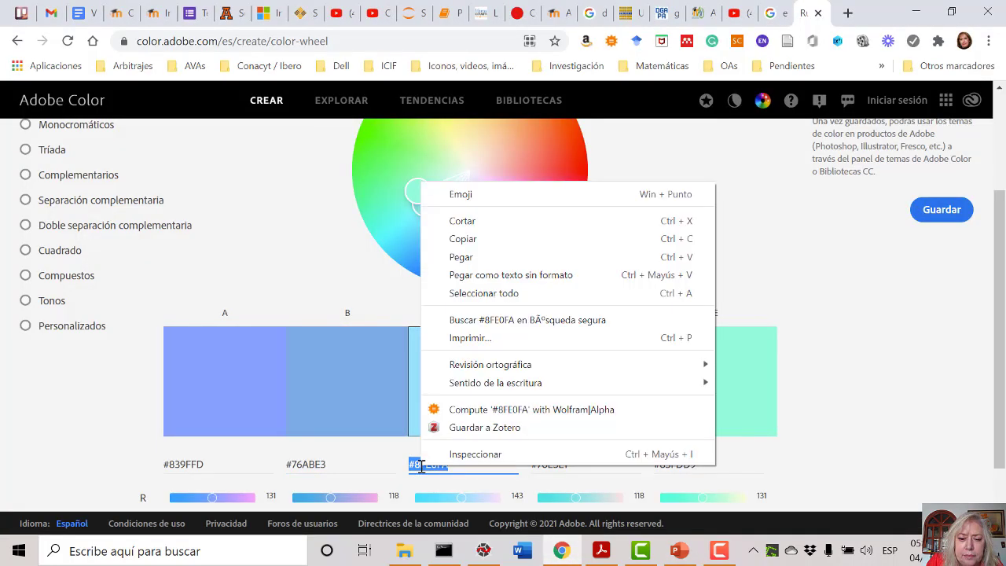
pyautogui.click(558, 241)
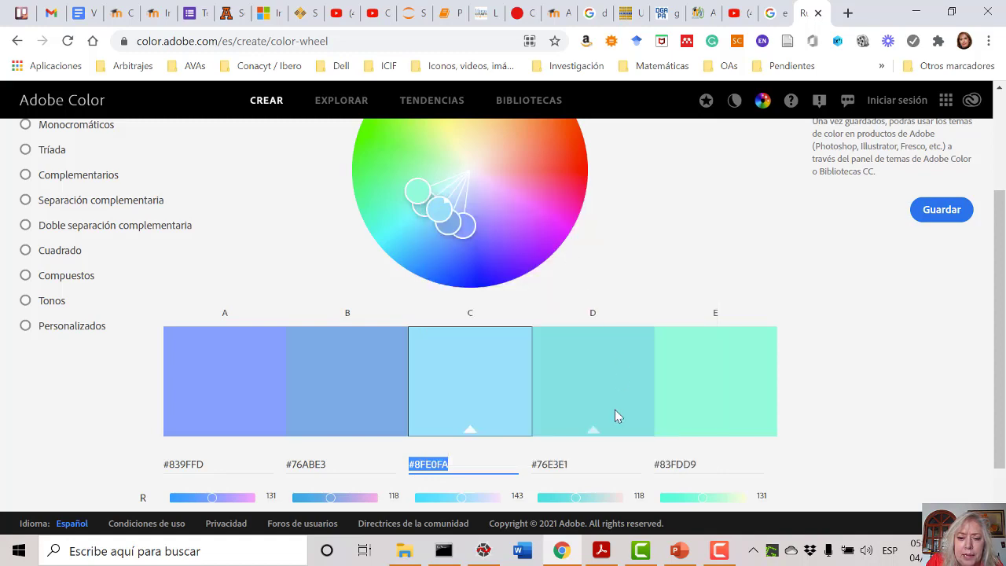
pyautogui.click(679, 550)
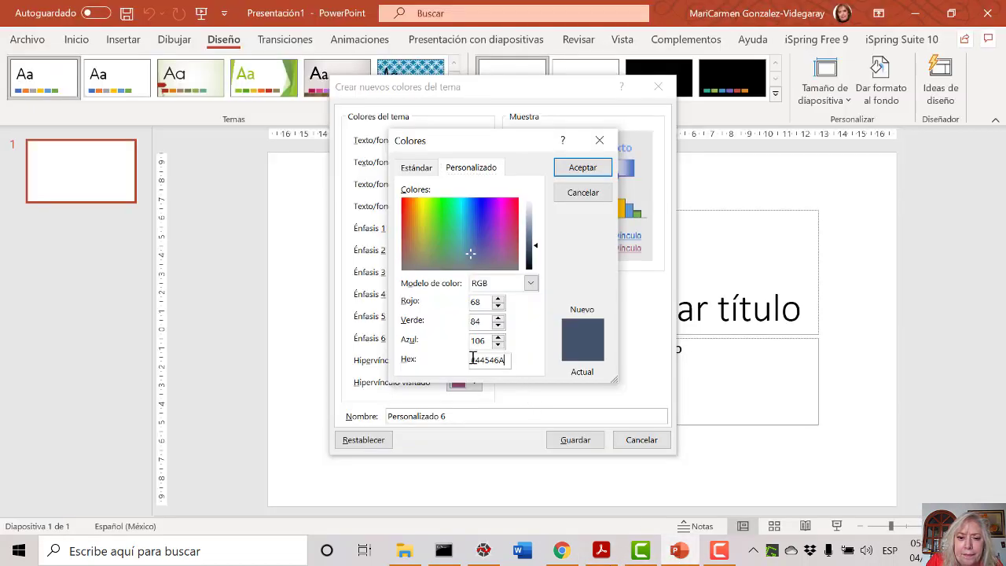
pyautogui.moveTo(507, 360); pyautogui.dragTo(470, 359)
pyautogui.hotkey('ctrl', 'v')
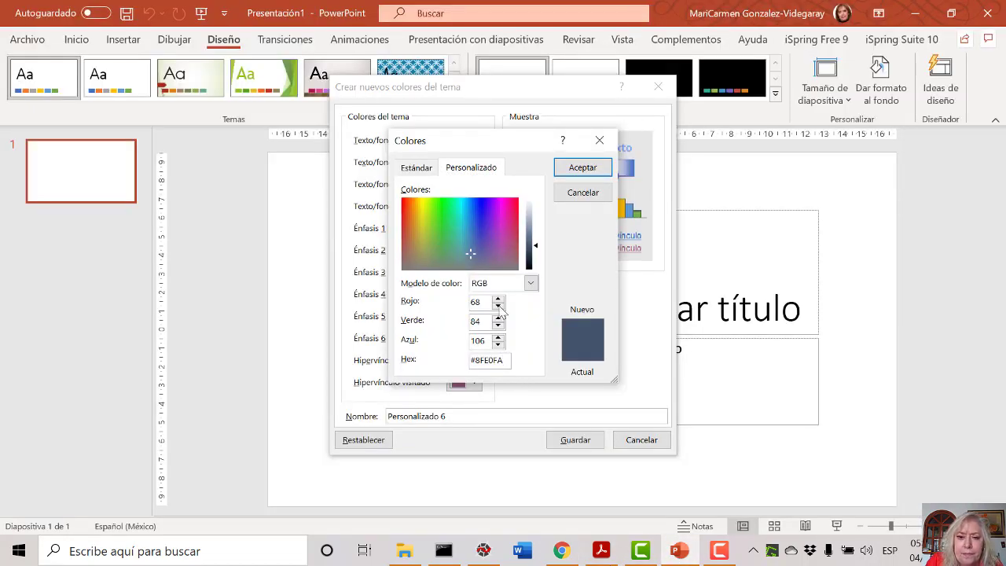
pyautogui.click(580, 166)
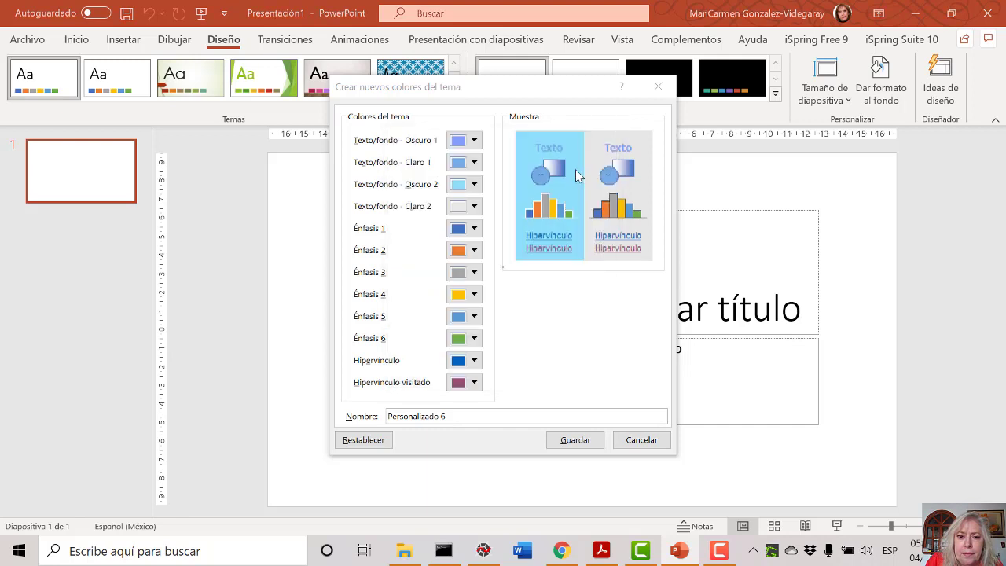
# Set Texto/fondo - Claro 2 to swatch D's cyan #76E3E1.
pyautogui.click(474, 208)
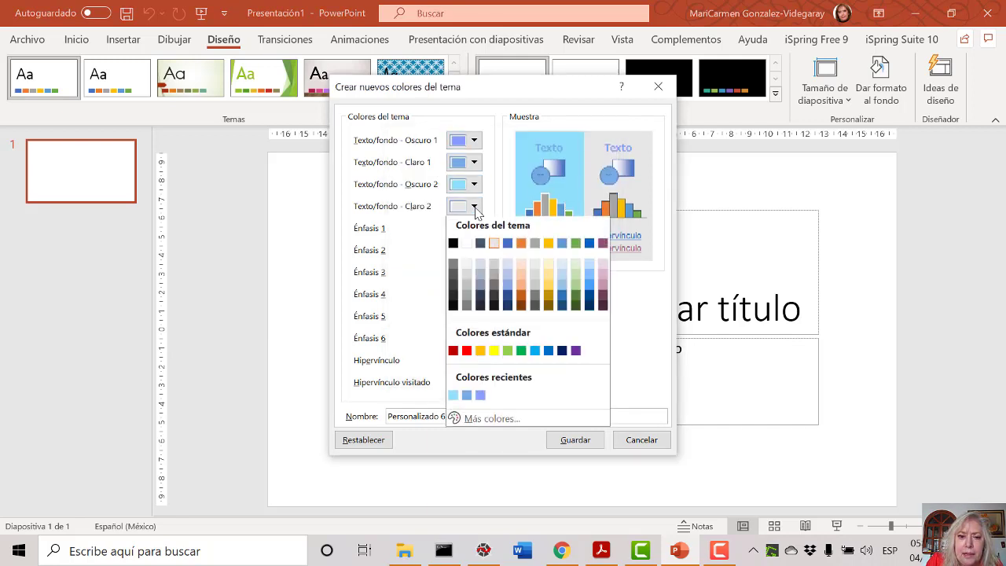
pyautogui.click(556, 550)
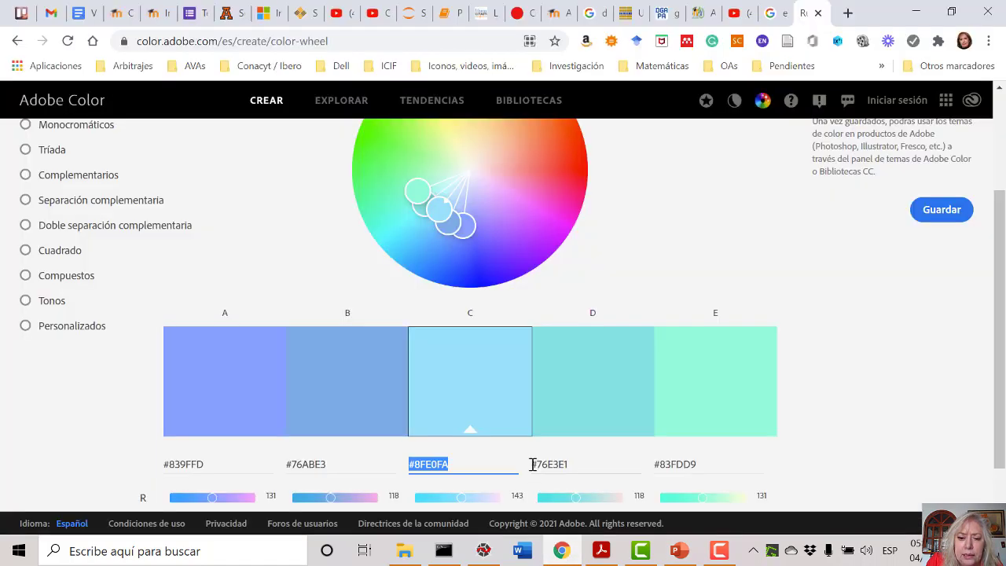
pyautogui.click(534, 464)
pyautogui.rightClick(556, 464)
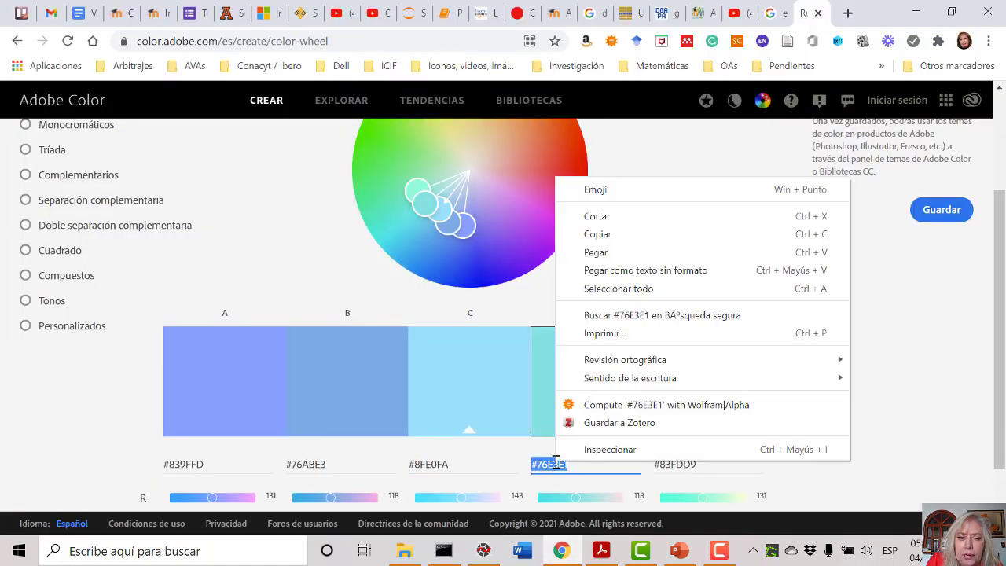
pyautogui.click(636, 236)
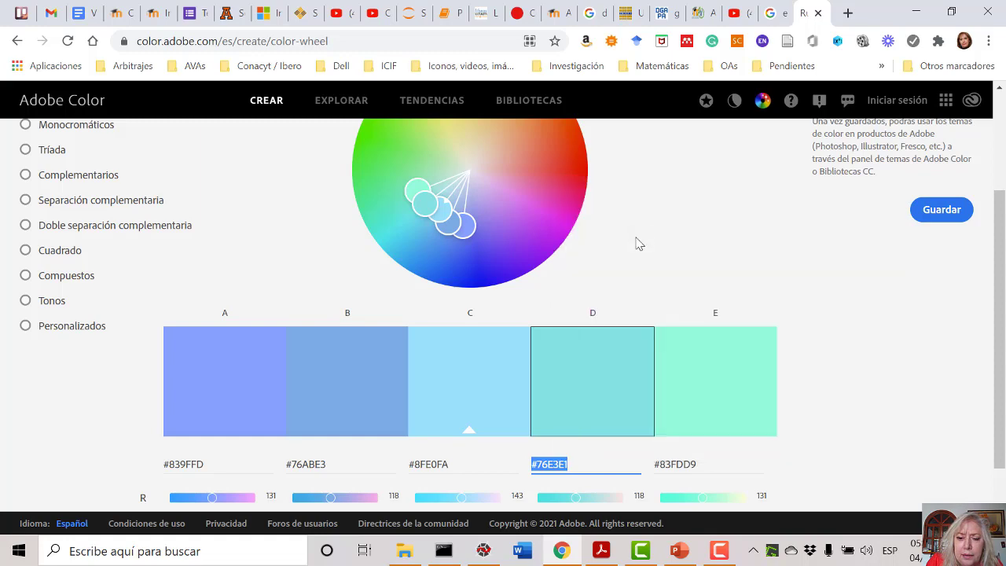
pyautogui.click(679, 550)
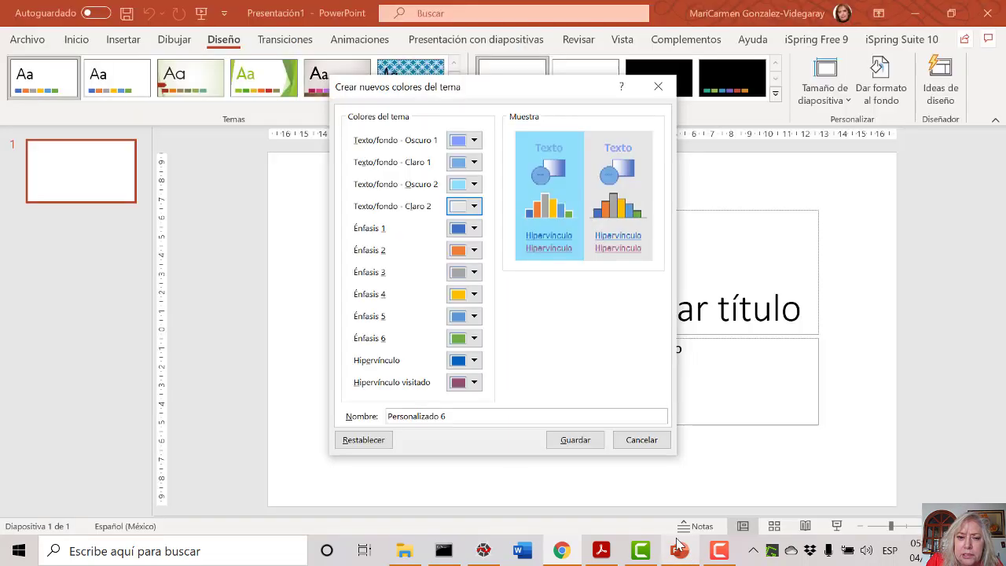
pyautogui.click(472, 208)
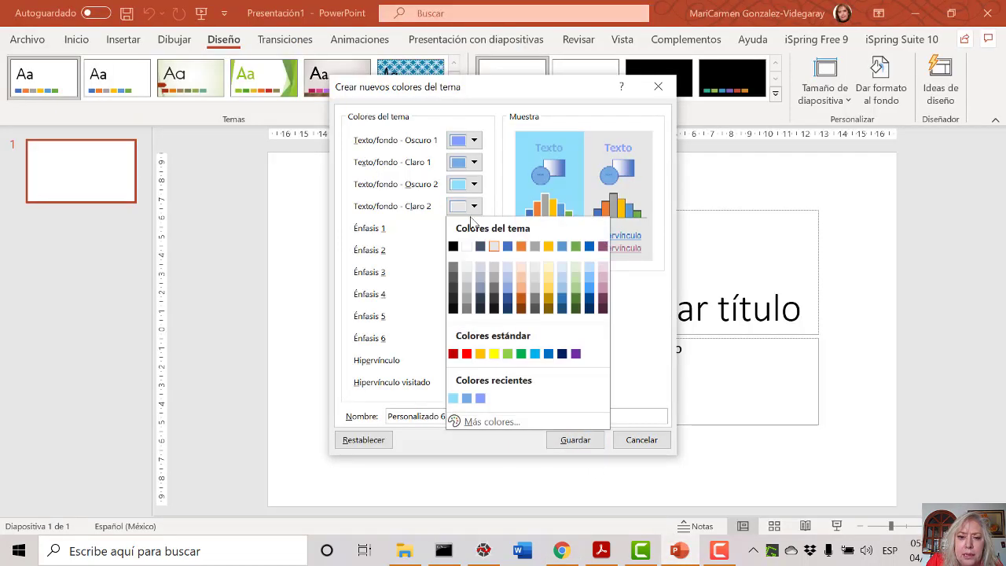
pyautogui.click(510, 424)
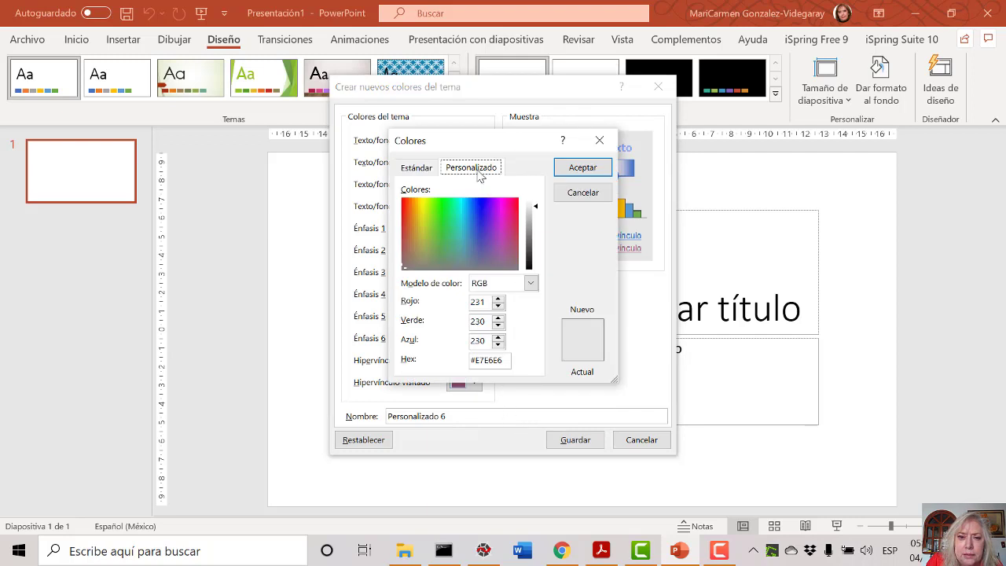
pyautogui.doubleClick(479, 360)
pyautogui.write('#76E3E1')
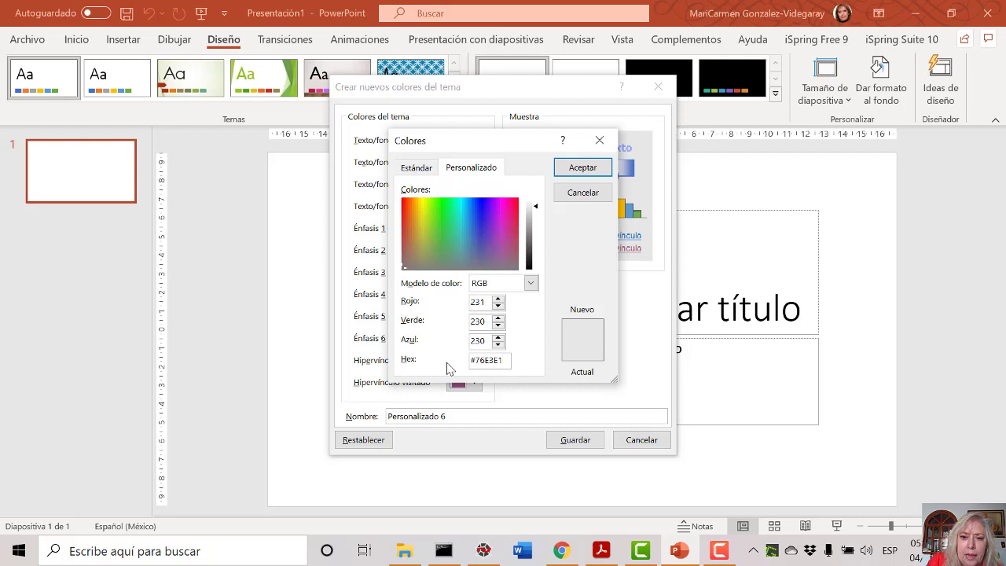
pyautogui.click(582, 167)
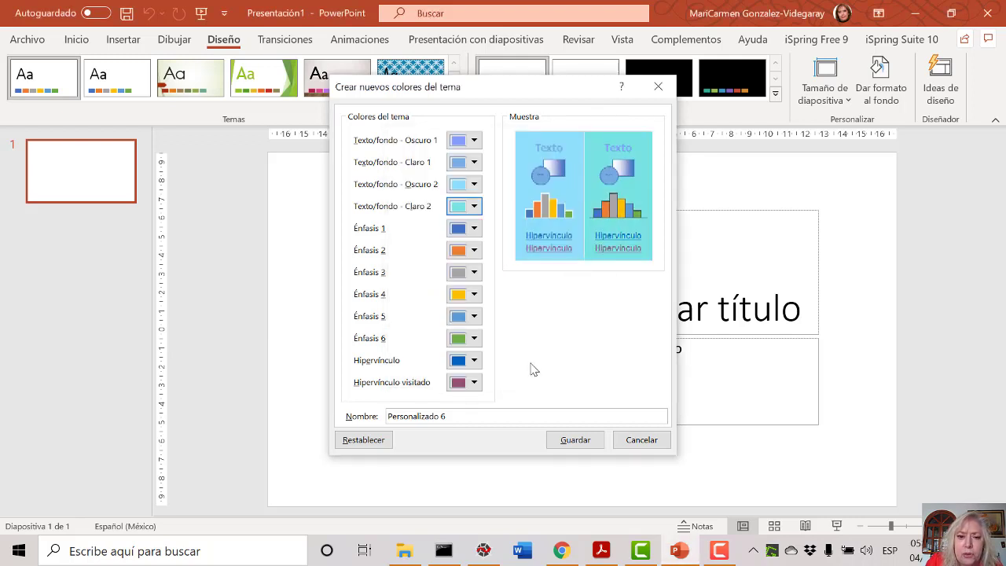
pyautogui.click(563, 548)
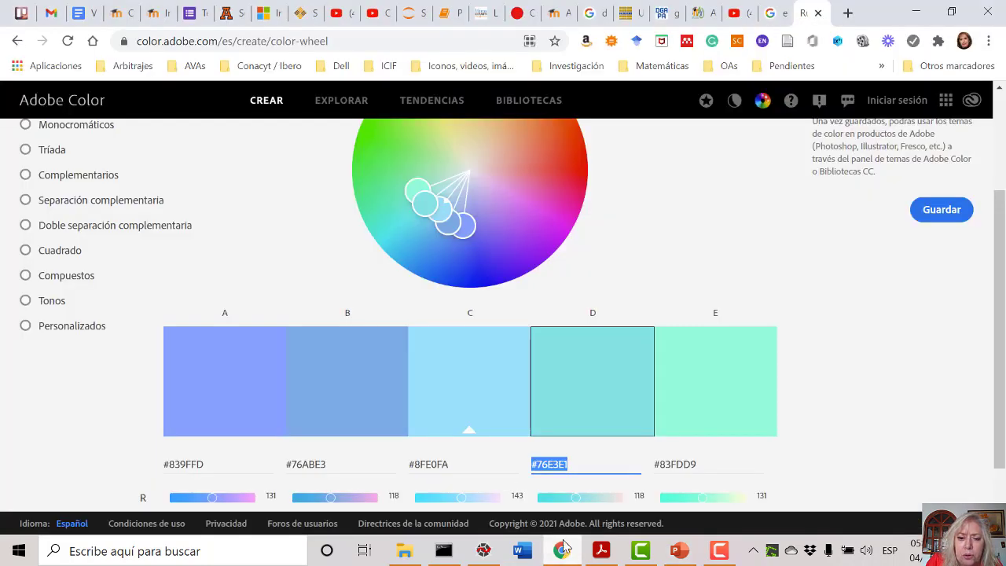
# Set Énfasis 1 to swatch E's mint #83FDD9 and give the colour set a custom name.
pyautogui.click(711, 465)
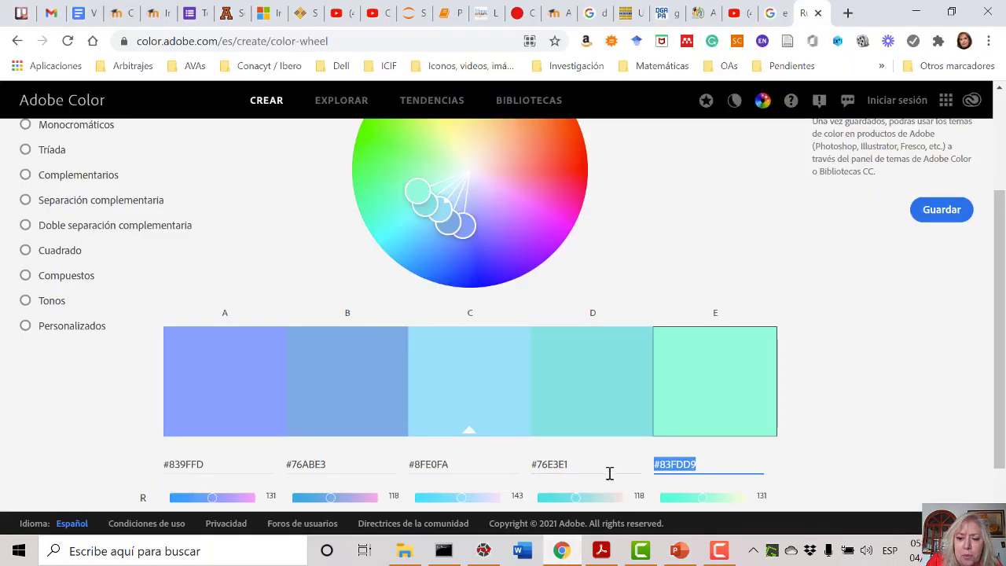
pyautogui.rightClick(687, 466)
pyautogui.click(740, 239)
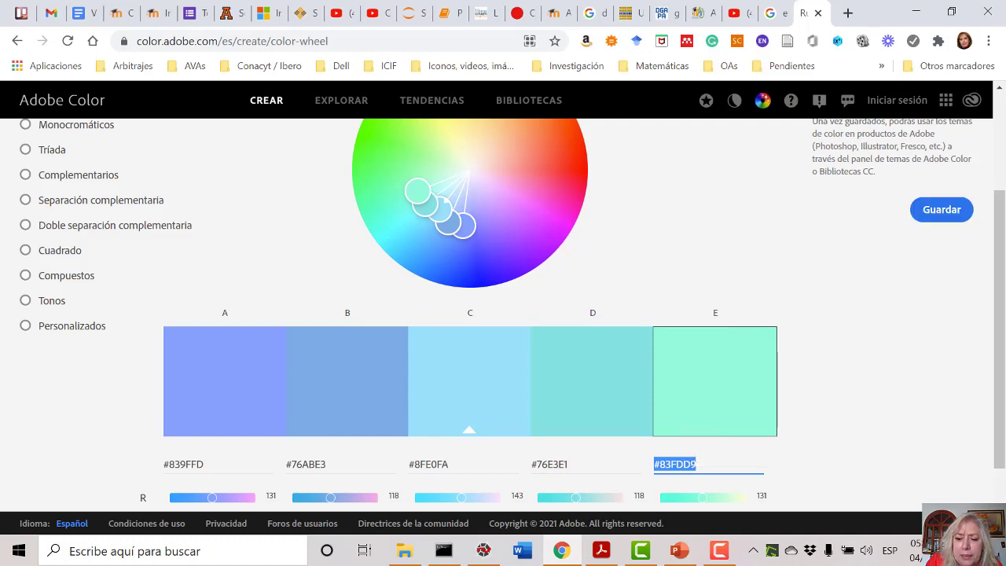
pyautogui.click(680, 551)
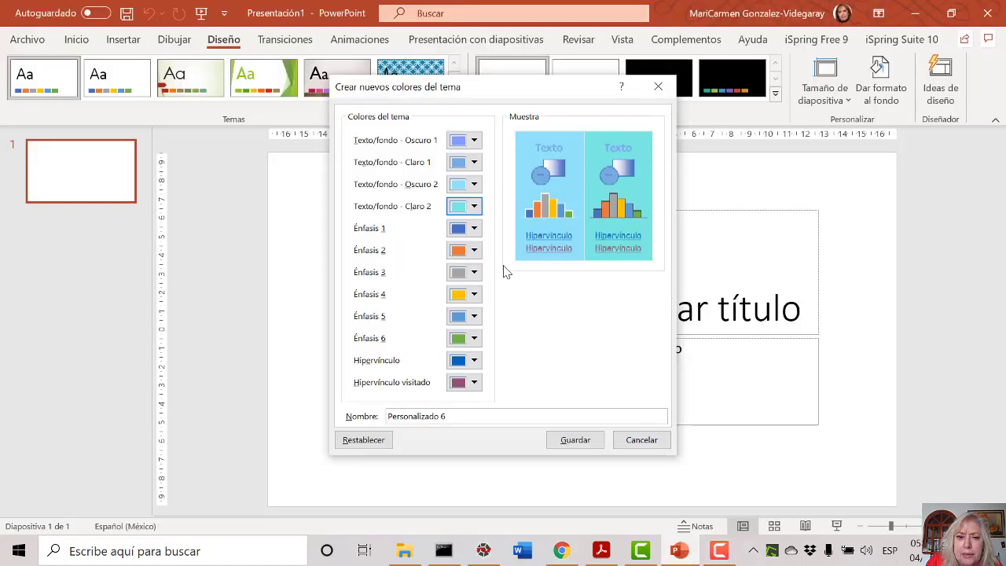
pyautogui.click(474, 229)
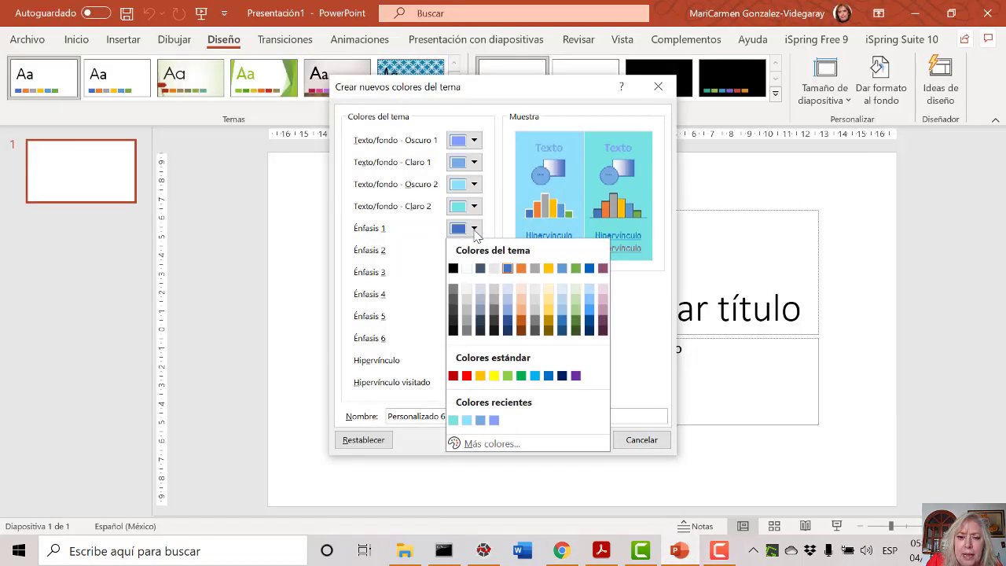
pyautogui.click(510, 444)
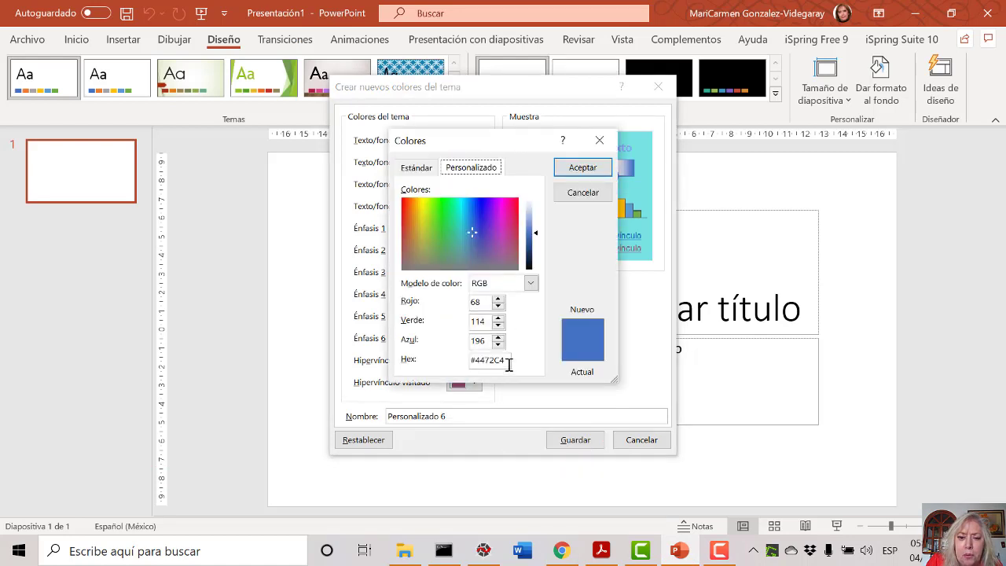
pyautogui.moveTo(509, 364); pyautogui.dragTo(437, 371)
pyautogui.write('#83FDD9')
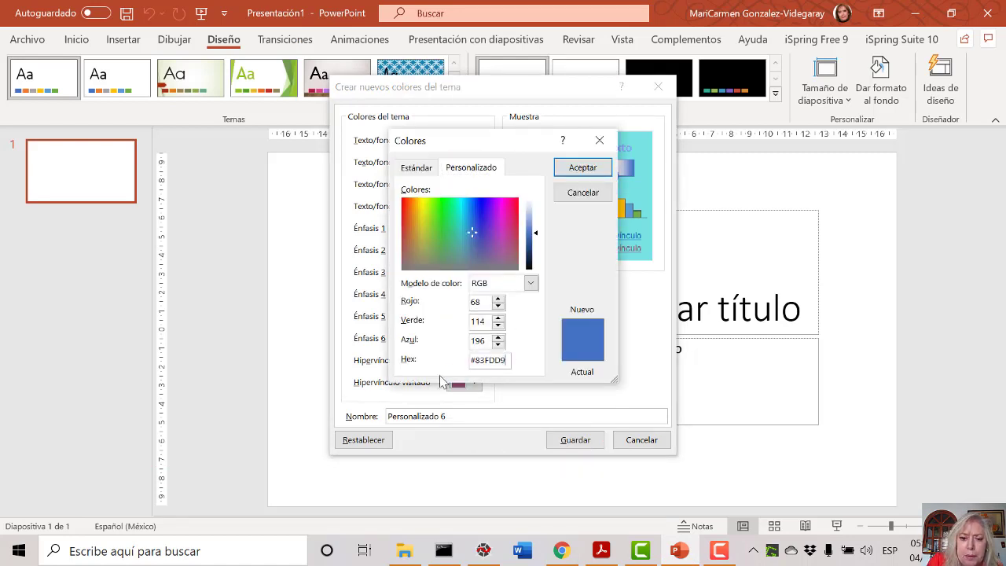
pyautogui.click(595, 167)
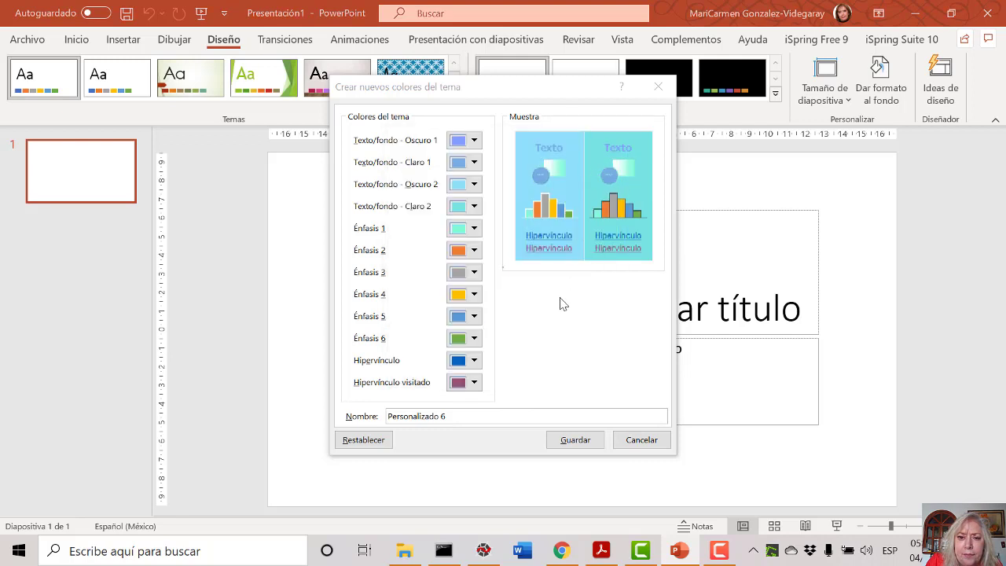
pyautogui.click(476, 418)
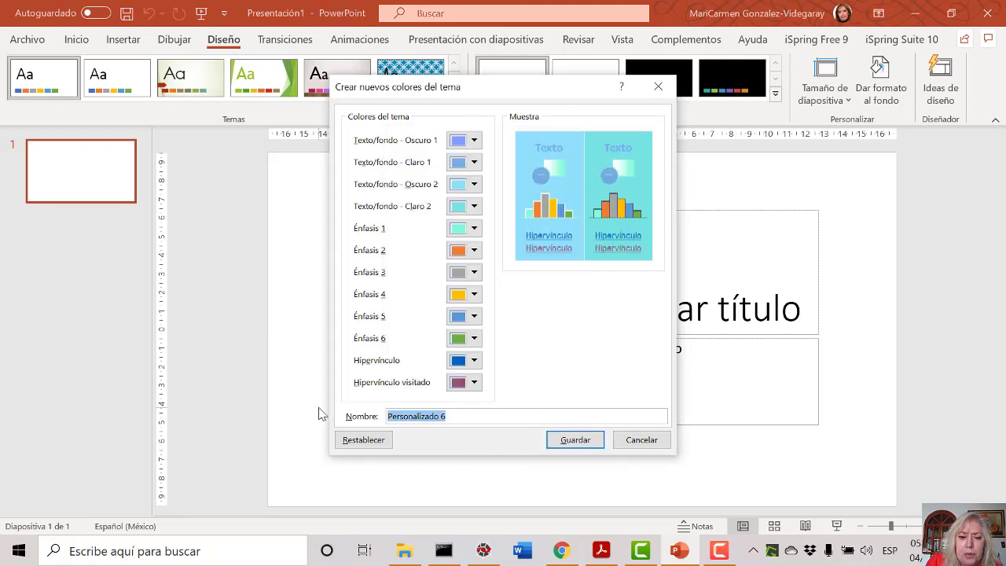
pyautogui.write('Mari')
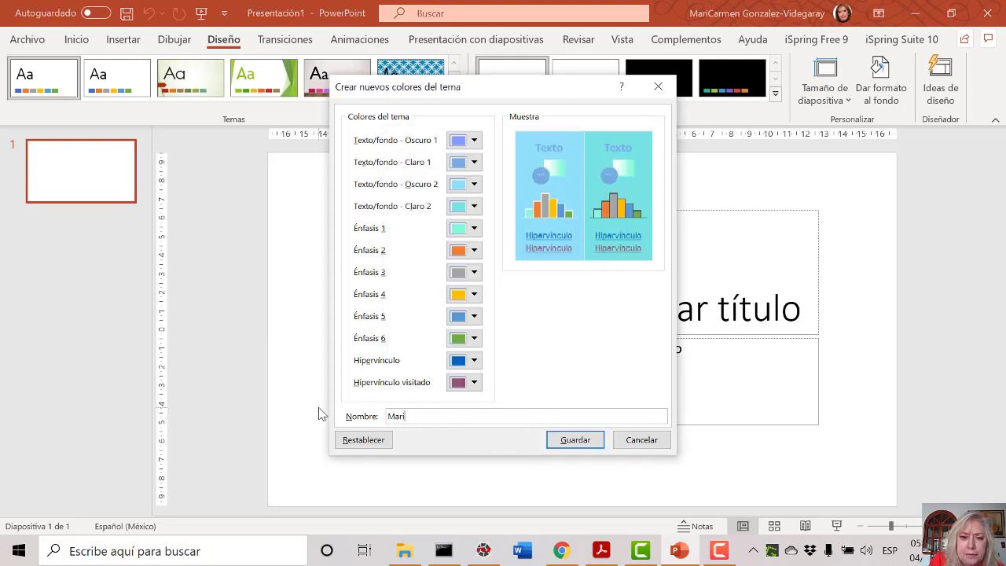
pyautogui.write('Carmen')
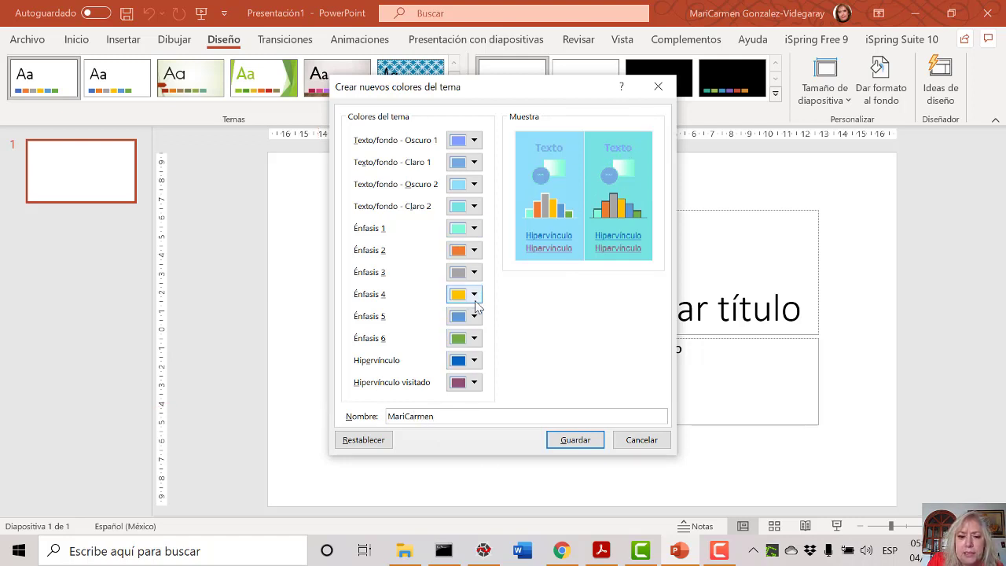
# Save the custom theme colours, draw a rectangle on the slide, and show its shape styles.
pyautogui.click(572, 444)
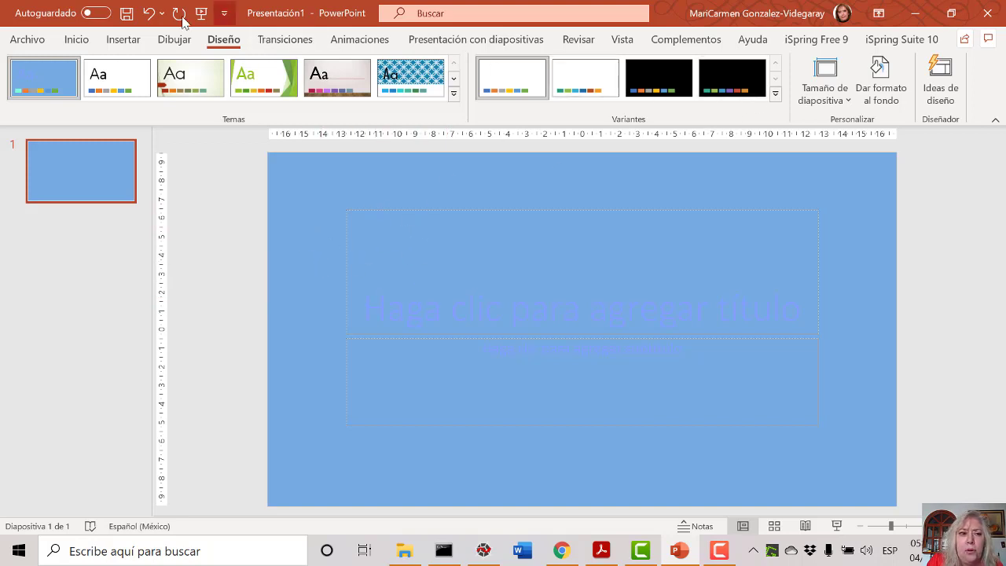
pyautogui.click(134, 39)
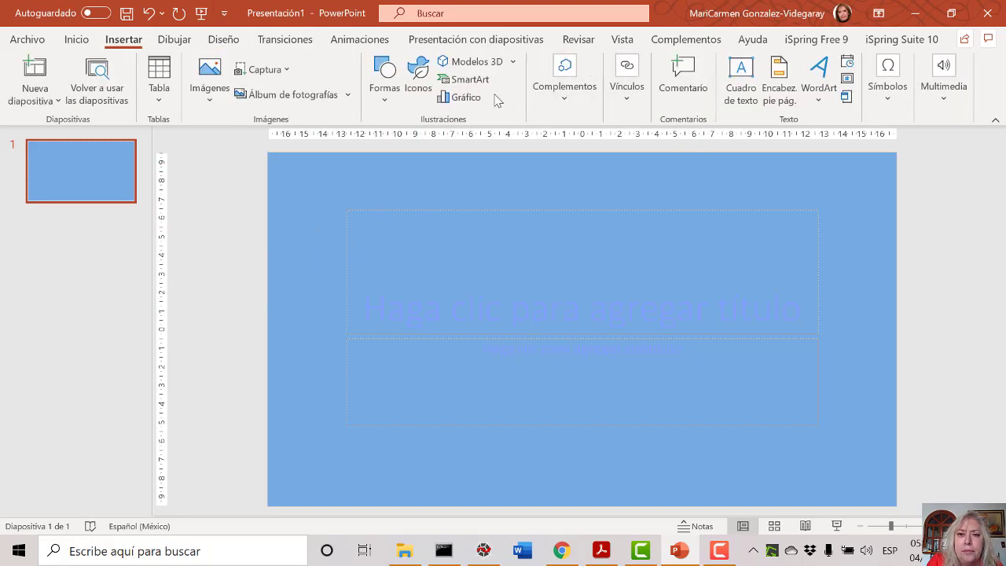
pyautogui.click(384, 96)
pyautogui.click(423, 142)
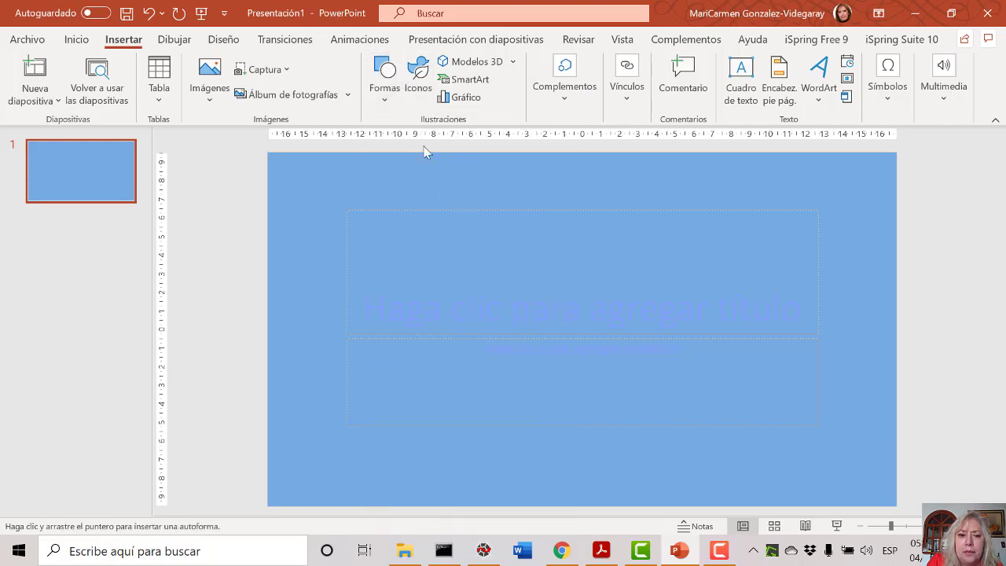
pyautogui.moveTo(441, 230)
pyautogui.mouseDown()
pyautogui.moveTo(577, 403)
pyautogui.moveTo(607, 405)
pyautogui.mouseUp()
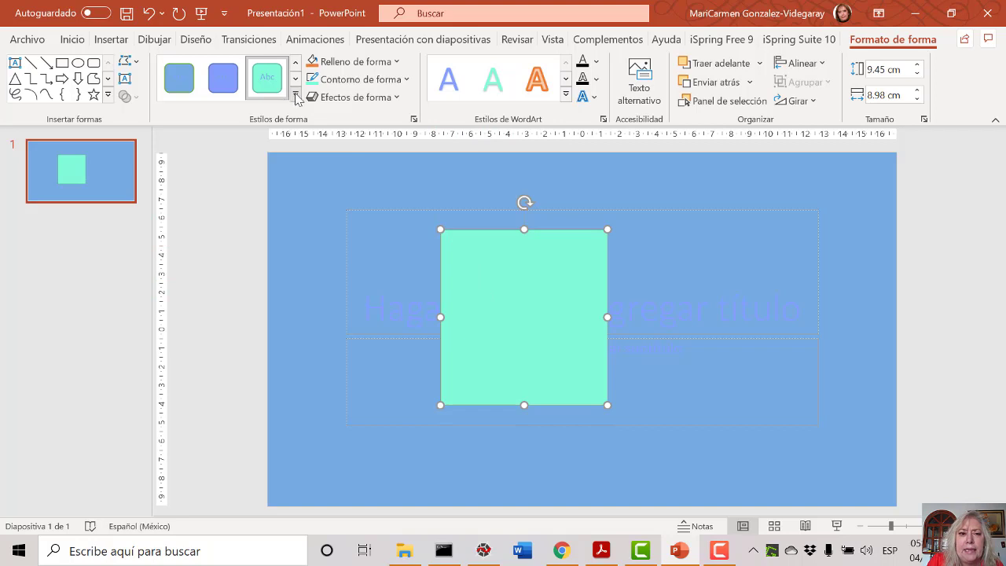
pyautogui.click(296, 94)
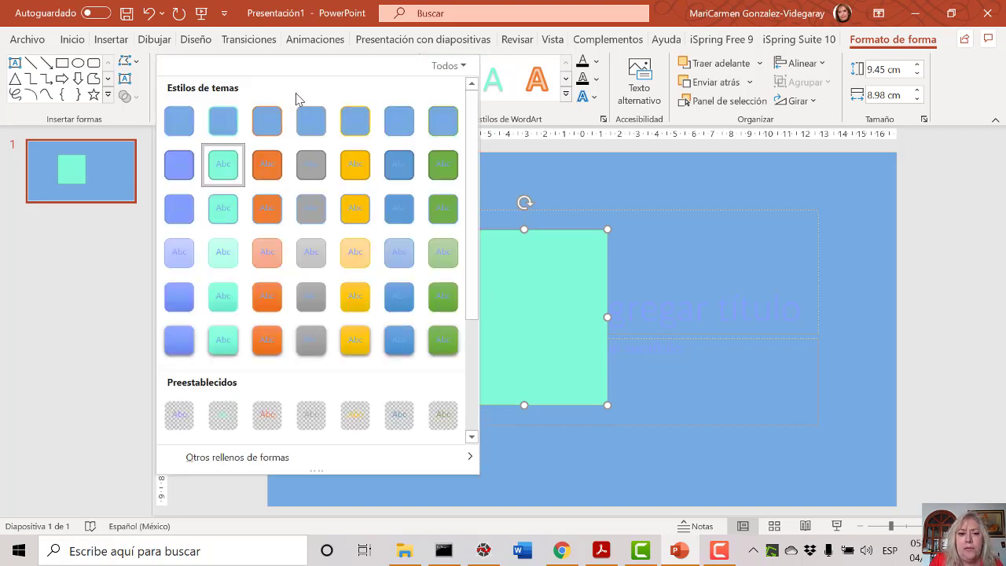